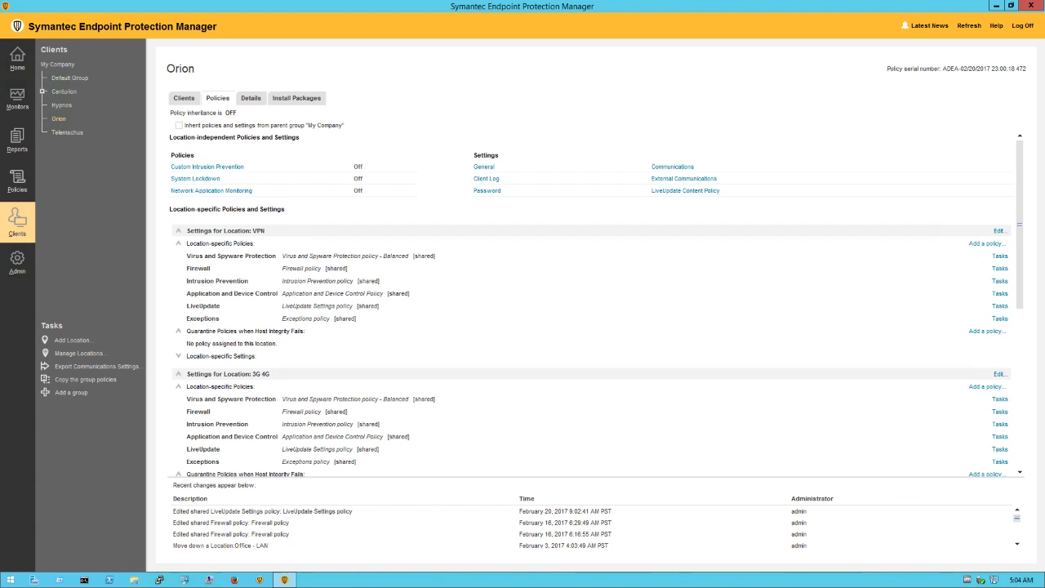
Duplicate the existing LiveUpdate Settings policy in the LiveUpdate policies list
{"action": "left_click", "coordinate": [19, 185]}
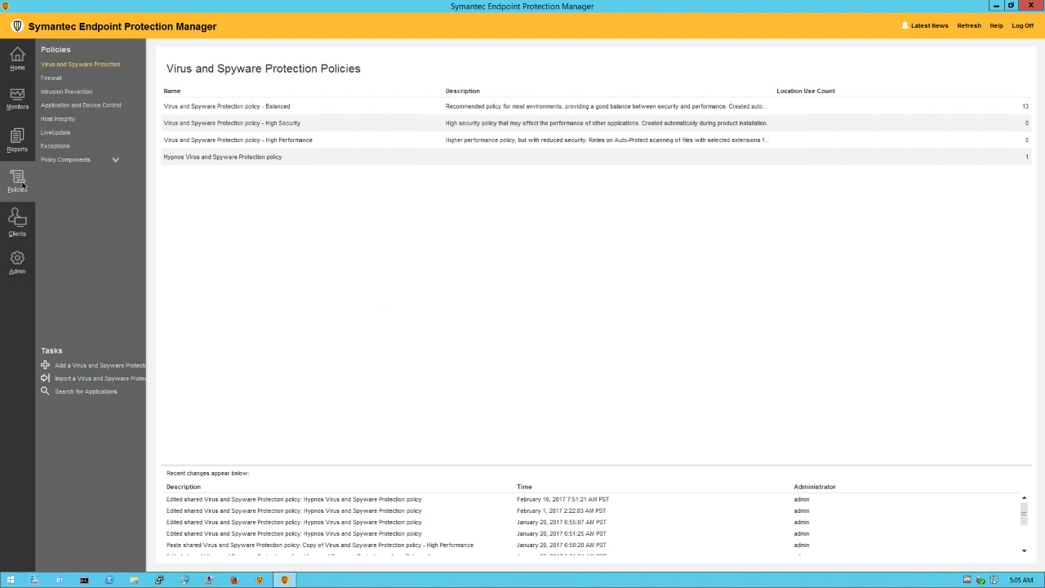
{"action": "left_click", "coordinate": [71, 132]}
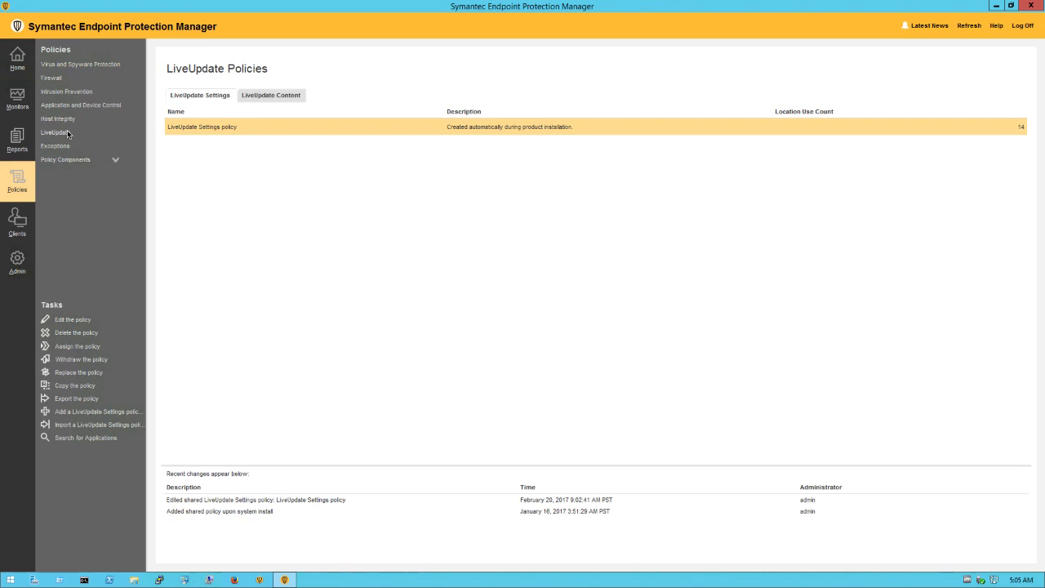
{"action": "right_click", "coordinate": [191, 128]}
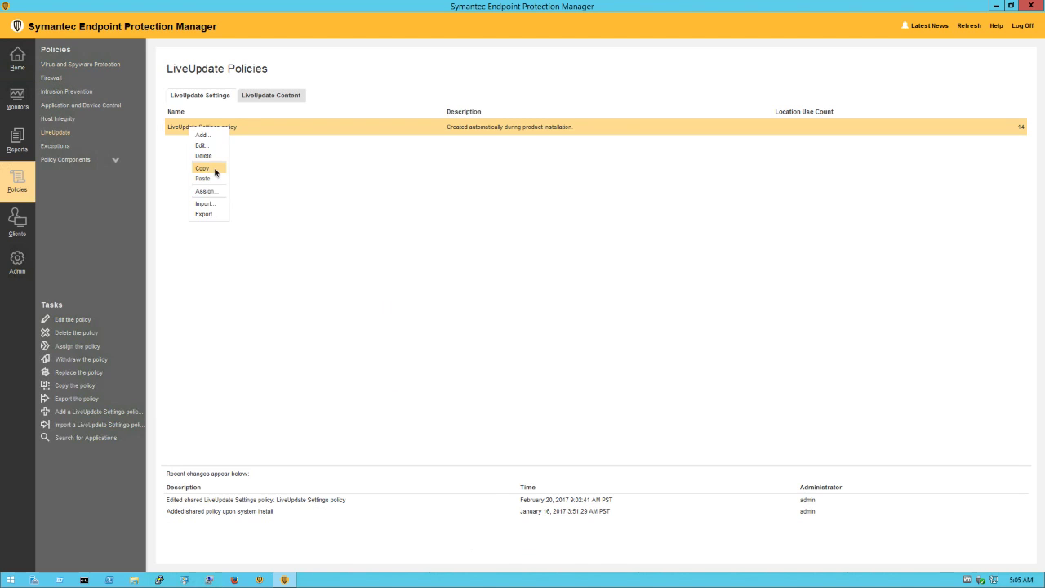
{"action": "left_click", "coordinate": [218, 169]}
{"action": "left_click", "coordinate": [521, 331]}
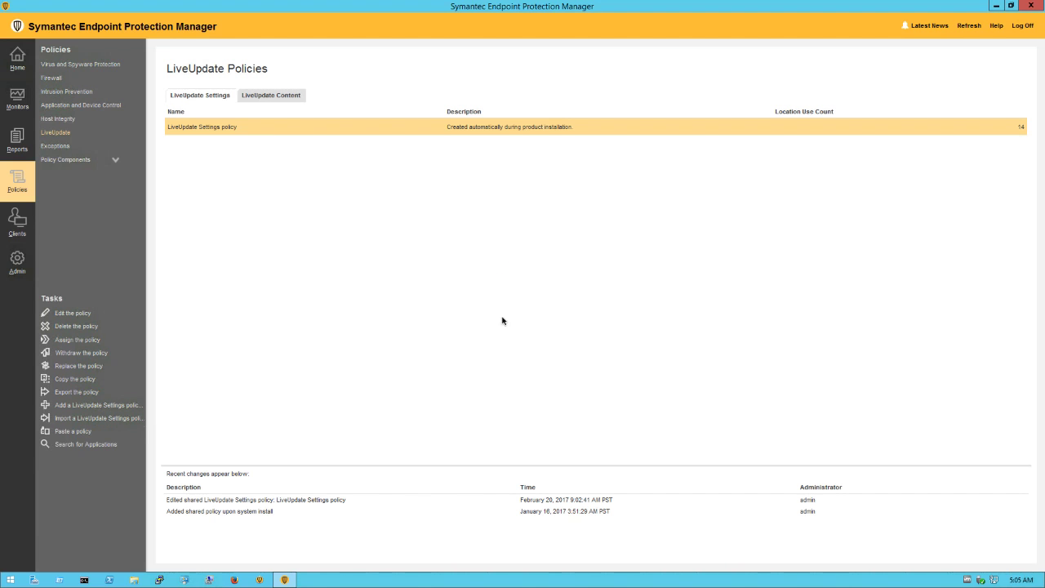
{"action": "right_click", "coordinate": [358, 196]}
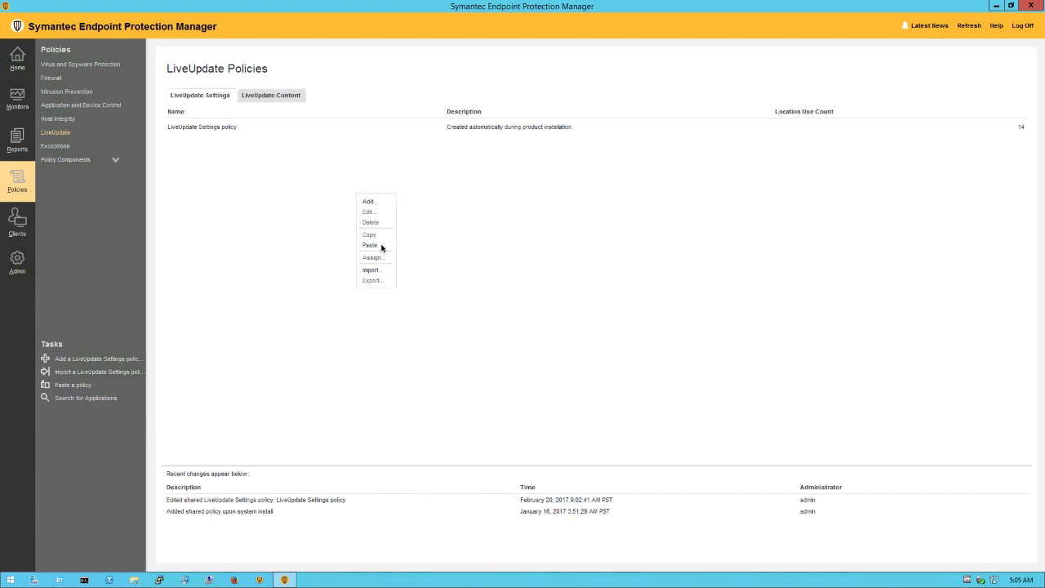
{"action": "left_click", "coordinate": [380, 245]}
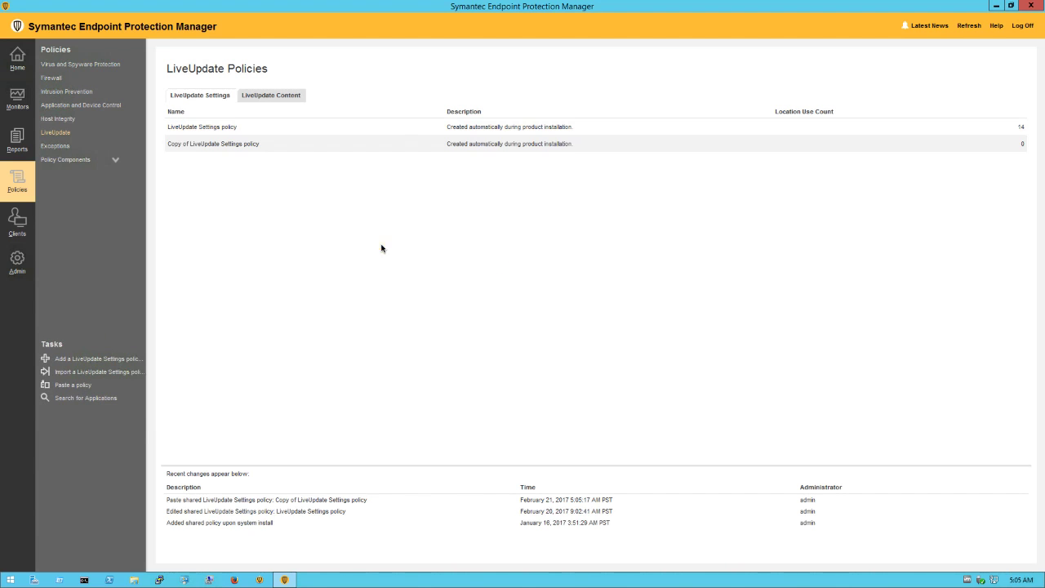
Name the copy "VPN and Lan LiveUpdate Settings policy", describe it as "Retrieves content From SEPM", and disable its Windows LiveUpdate server and Group Update Provider
{"action": "double_click", "coordinate": [254, 145]}
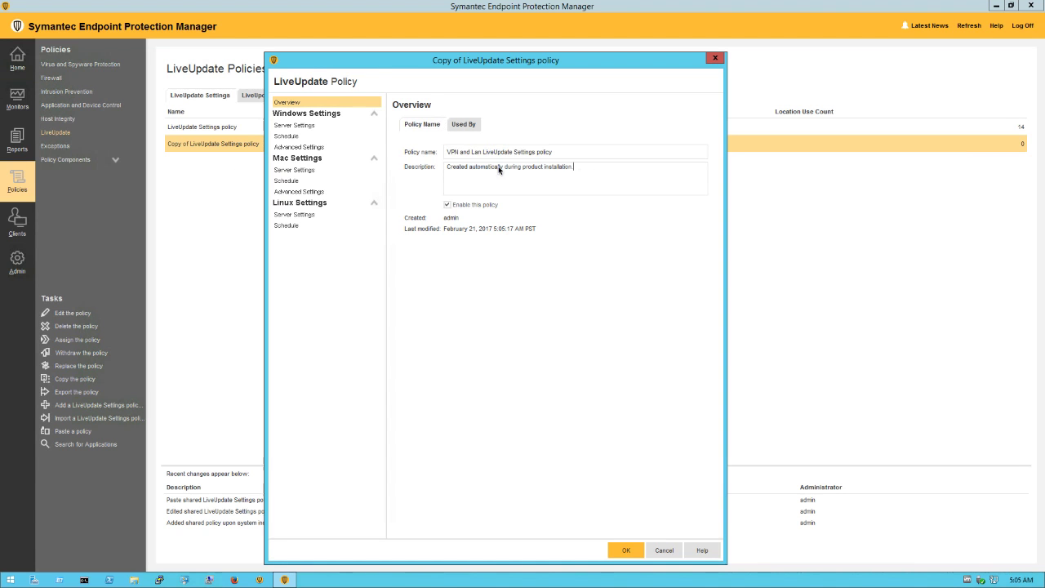
{"action": "left_click_drag", "start_coordinate": [575, 168], "coordinate": [432, 165]}
{"action": "left_click", "coordinate": [301, 127]}
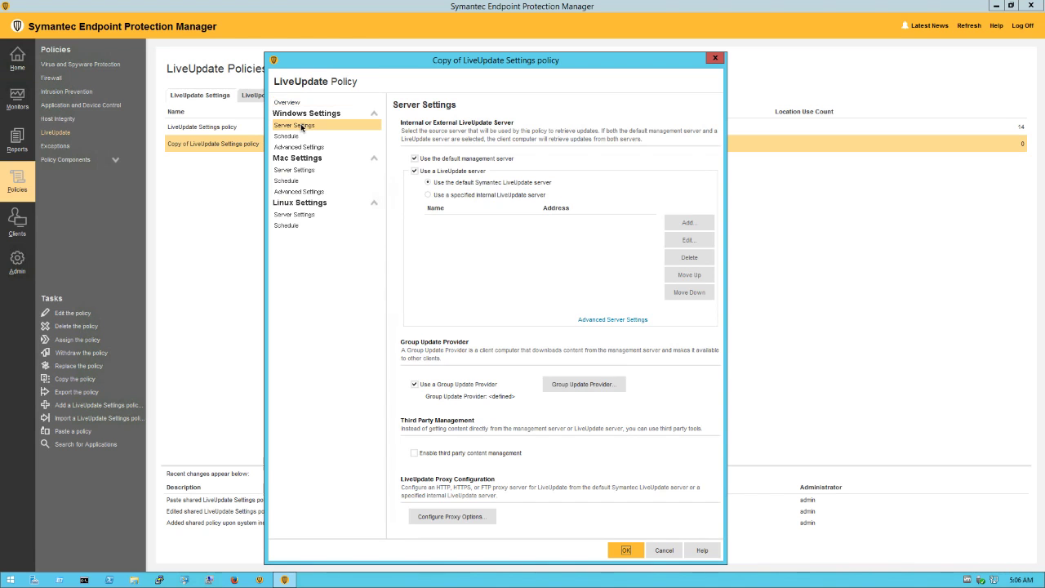
{"action": "left_click", "coordinate": [415, 172]}
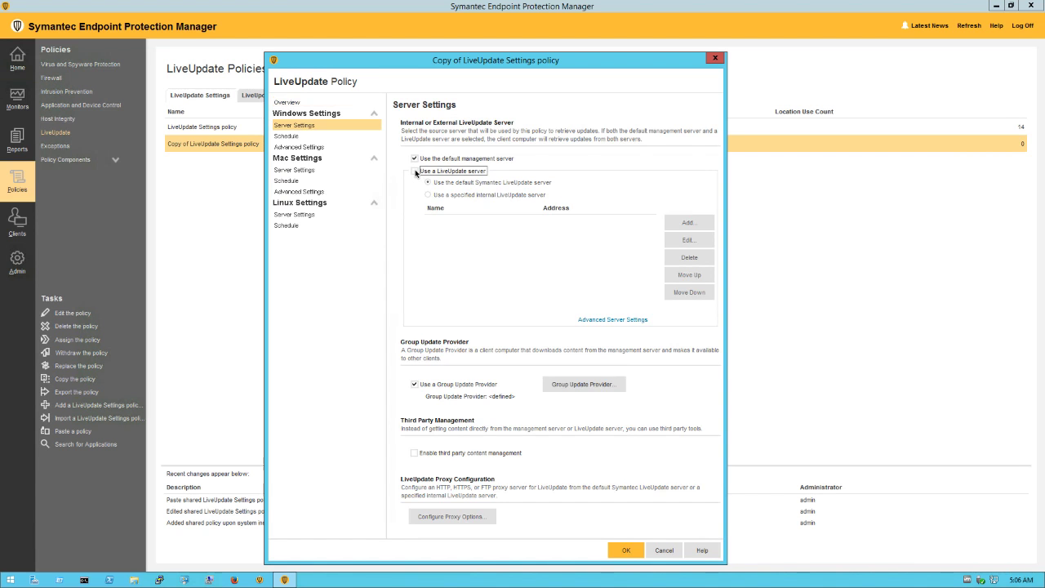
{"action": "left_click", "coordinate": [416, 385]}
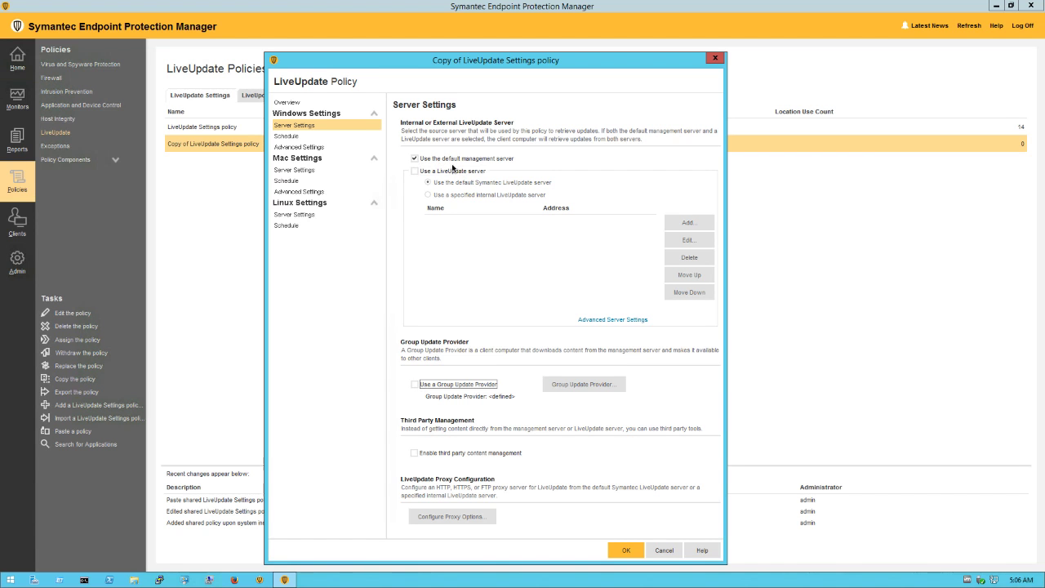
{"action": "left_click", "coordinate": [625, 550]}
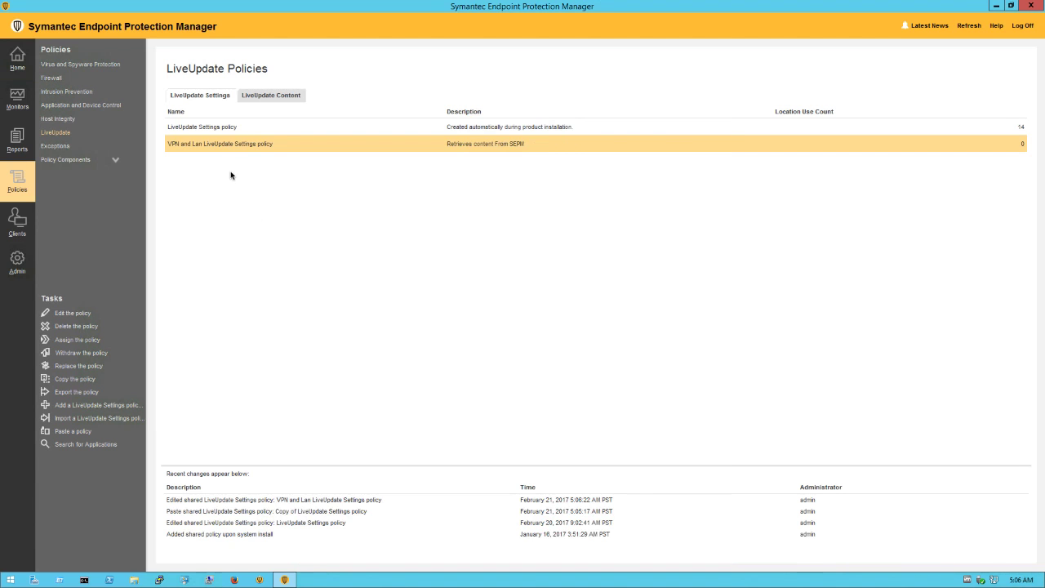
Paste another copy of the policy, named "External LiveUpdate Settings policy" with the description "Retrieves conten from LiveUpdate"
{"action": "right_click", "coordinate": [232, 176]}
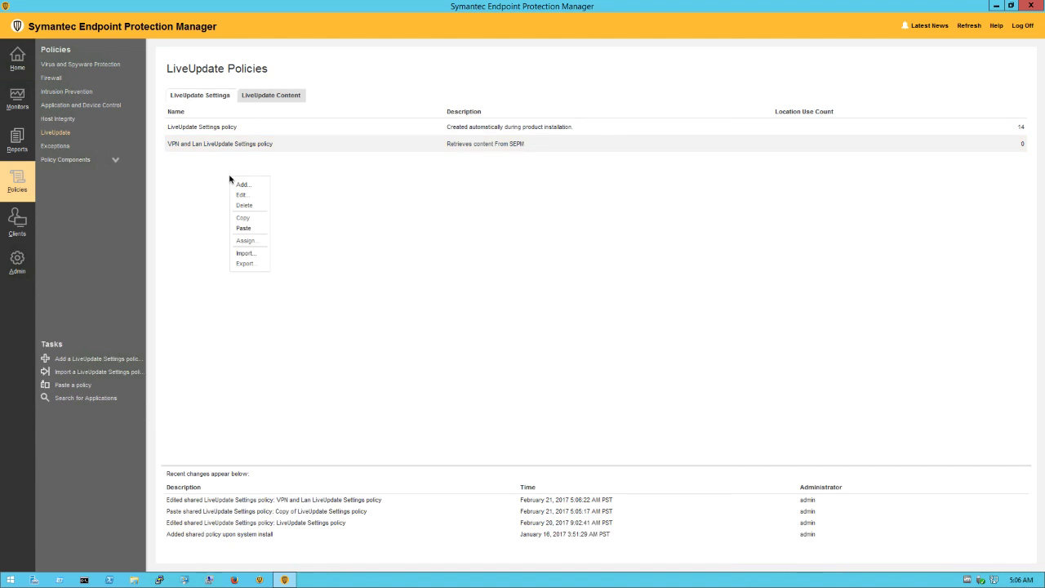
{"action": "left_click", "coordinate": [244, 229]}
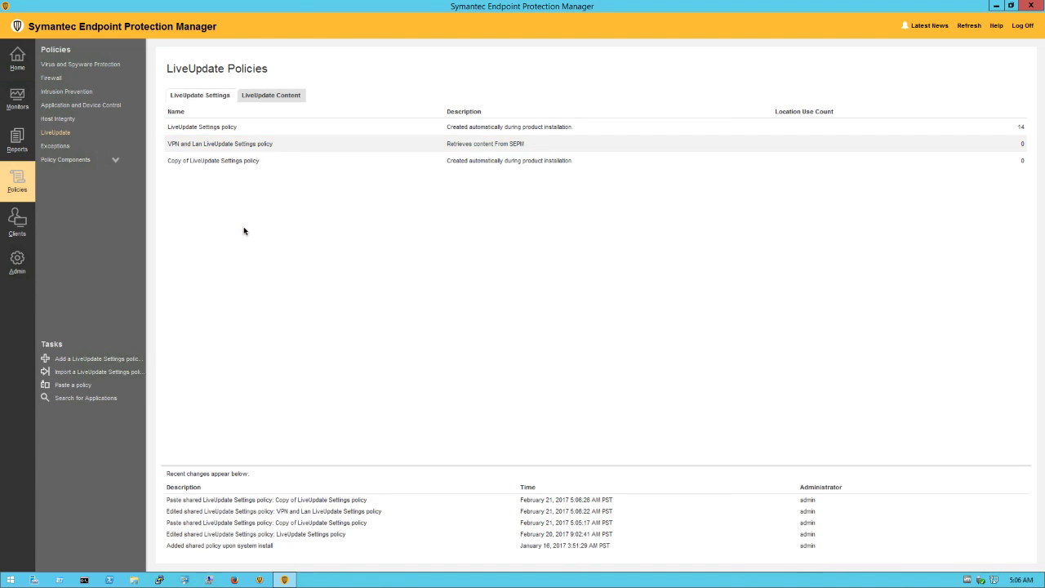
{"action": "double_click", "coordinate": [221, 162]}
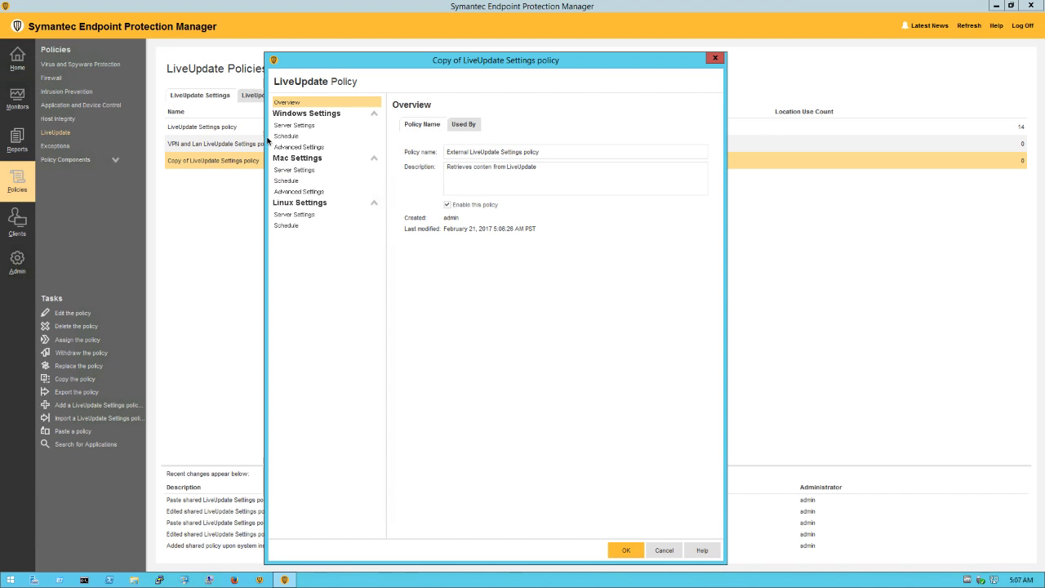
Disable the default management server and the Group Update Provider in the external policy's Windows server settings and save the policy
{"action": "left_click", "coordinate": [299, 126]}
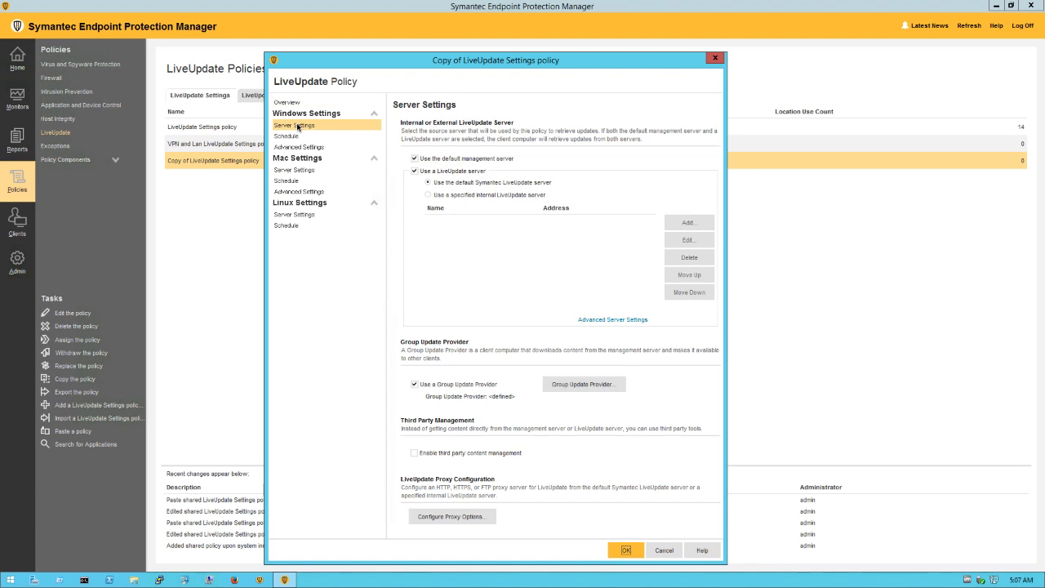
{"action": "left_click", "coordinate": [414, 159]}
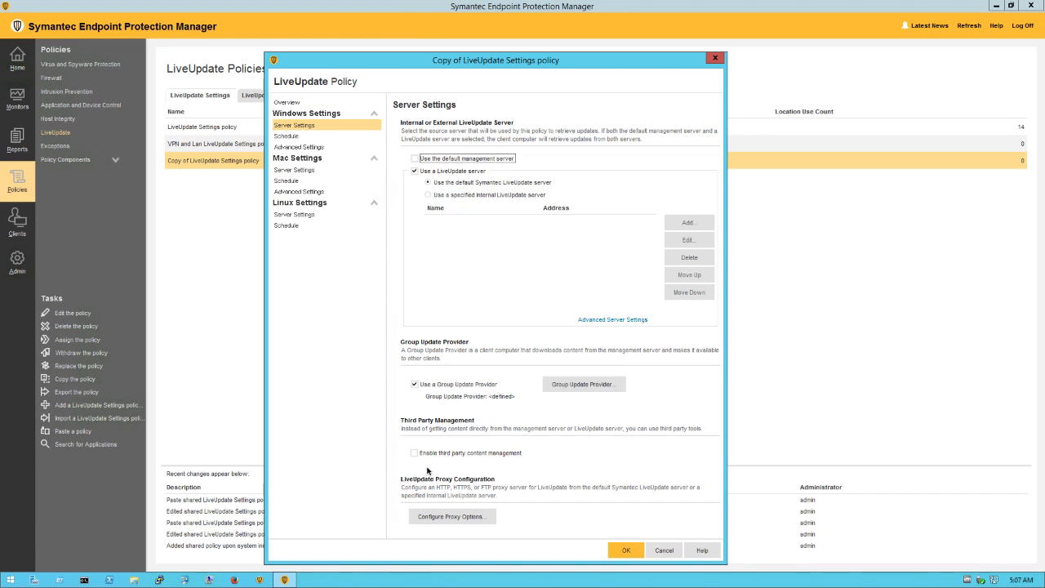
{"action": "left_click", "coordinate": [415, 384]}
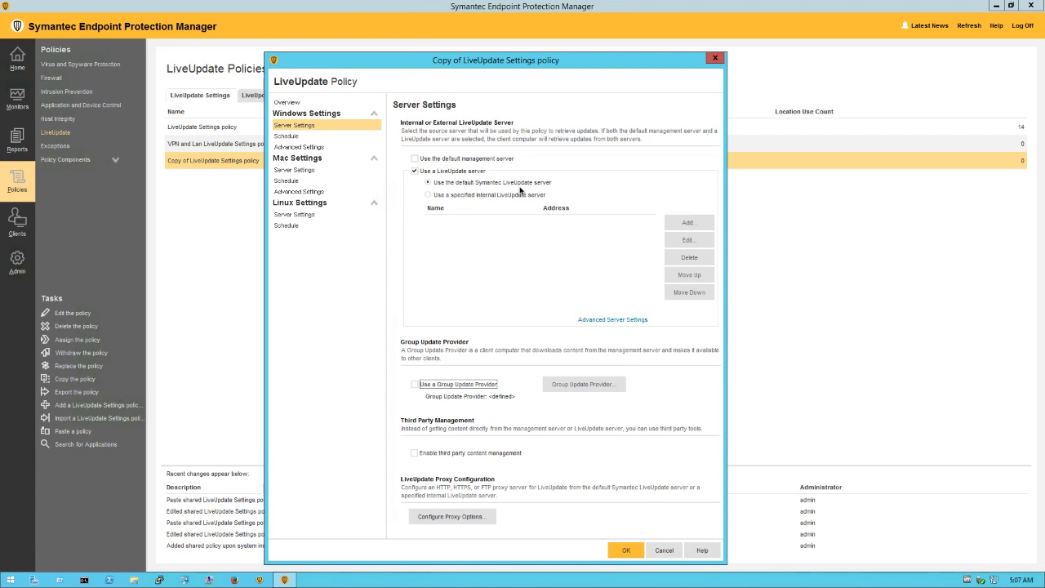
{"action": "left_click", "coordinate": [626, 550]}
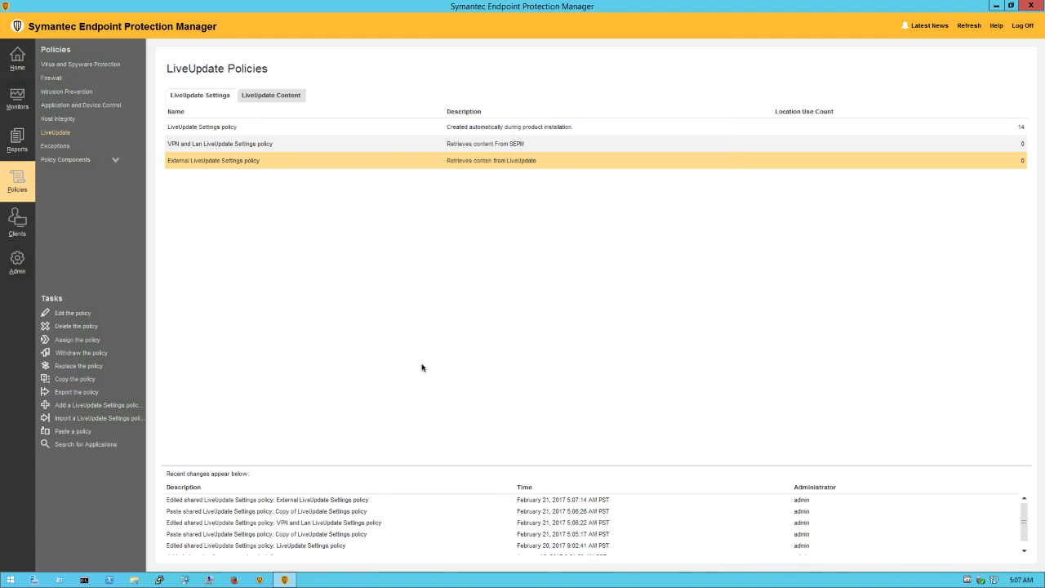
Paste a third copy of the policy, named "3G 4G LiveUpdate Settings policy" with the description "No content updates"
{"action": "right_click", "coordinate": [271, 236]}
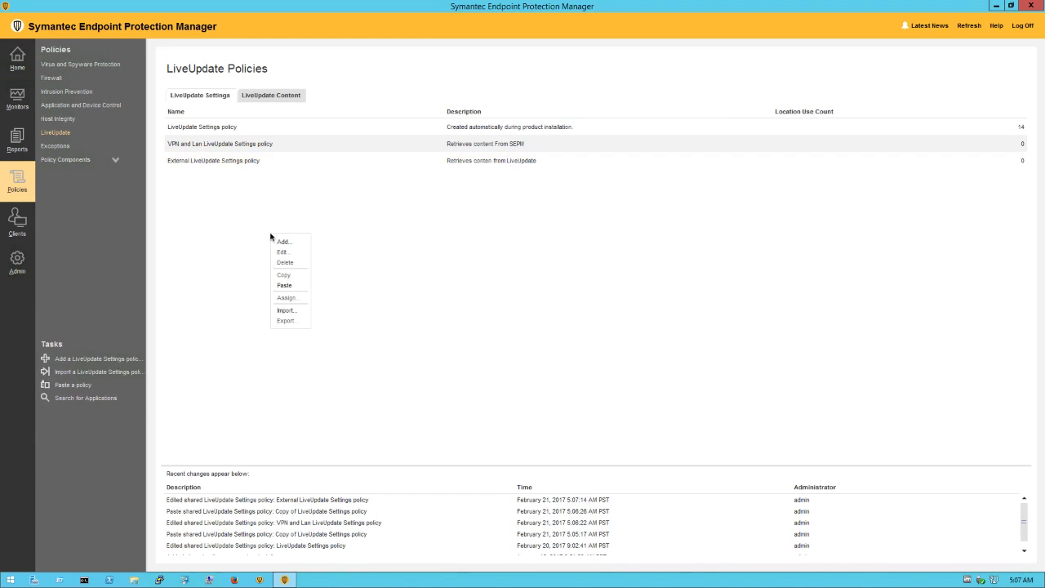
{"action": "left_click", "coordinate": [292, 286]}
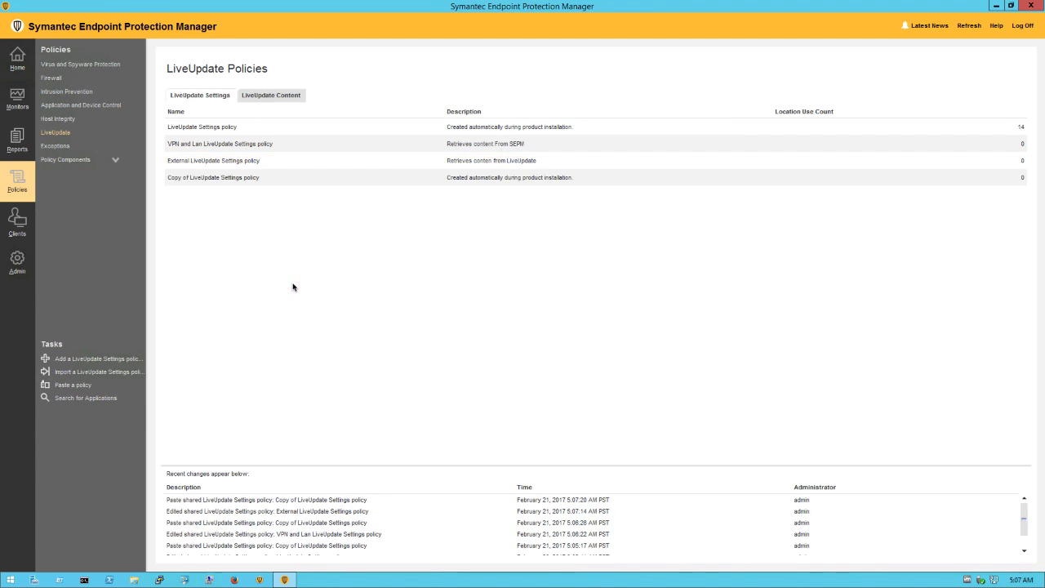
{"action": "right_click", "coordinate": [219, 178]}
{"action": "left_click", "coordinate": [229, 187]}
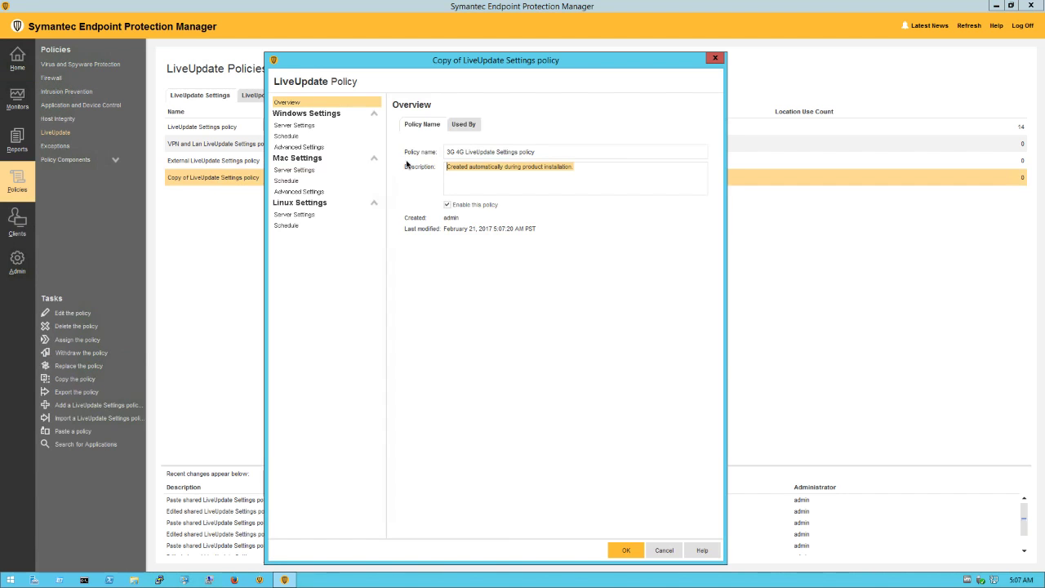
Disable the default management server, LiveUpdate server and Group Update Provider in the 3G 4G policy's Windows server settings, enable third party content management, and save
{"action": "left_click", "coordinate": [302, 126]}
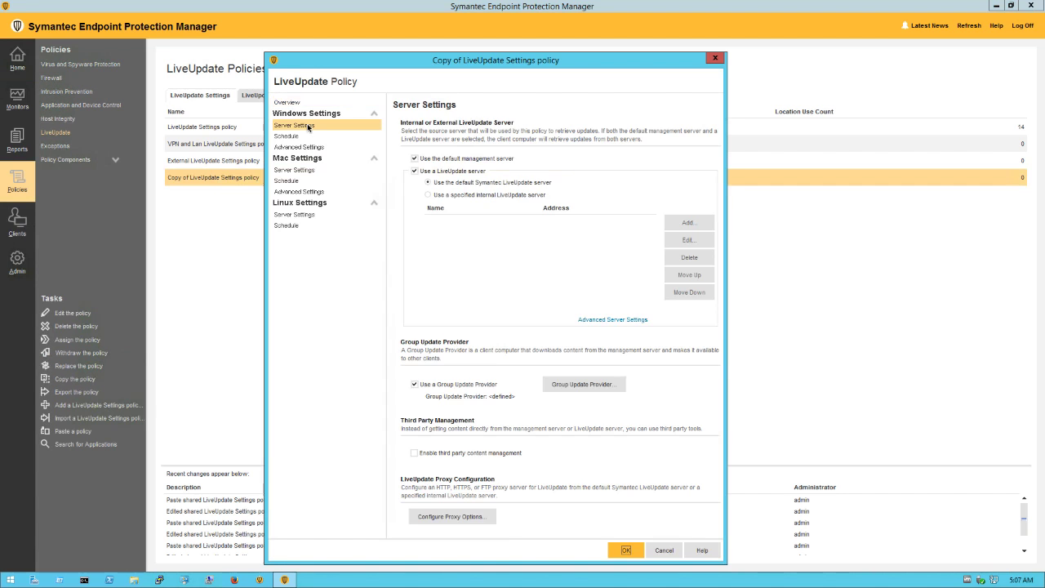
{"action": "left_click", "coordinate": [423, 159]}
{"action": "left_click", "coordinate": [416, 172]}
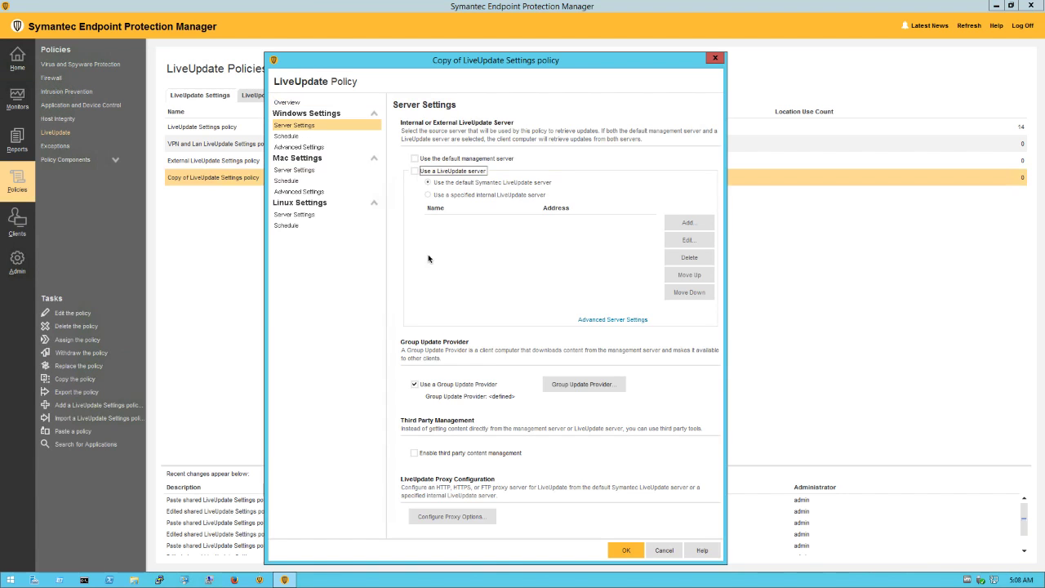
{"action": "left_click", "coordinate": [419, 382]}
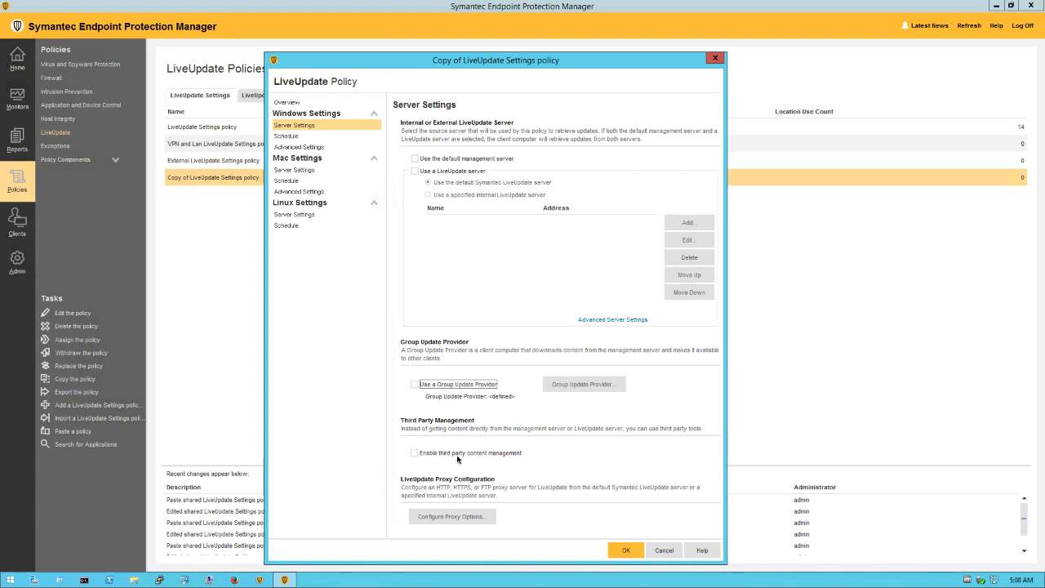
{"action": "left_click", "coordinate": [622, 552]}
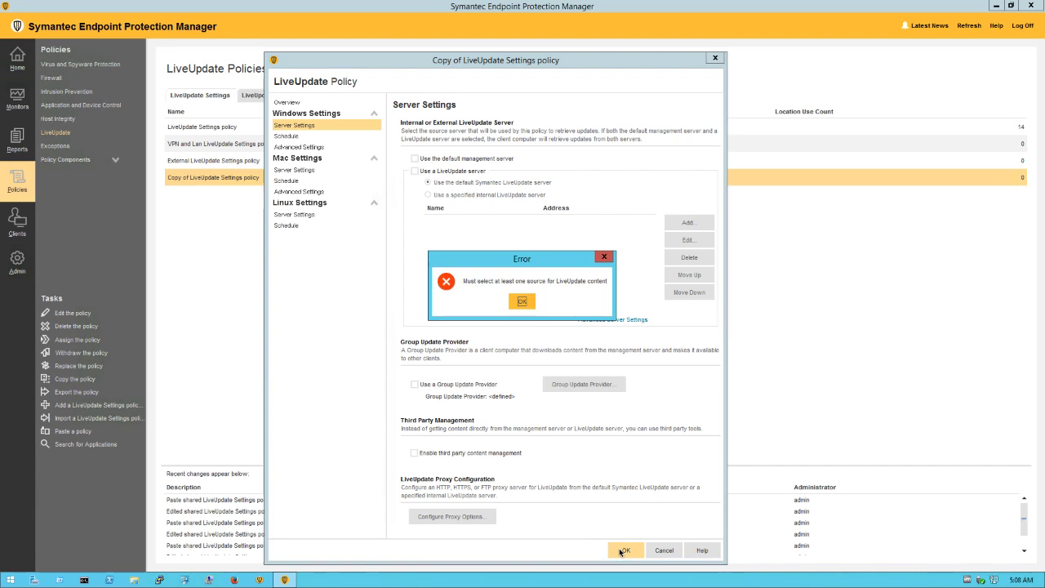
{"action": "left_click", "coordinate": [520, 302]}
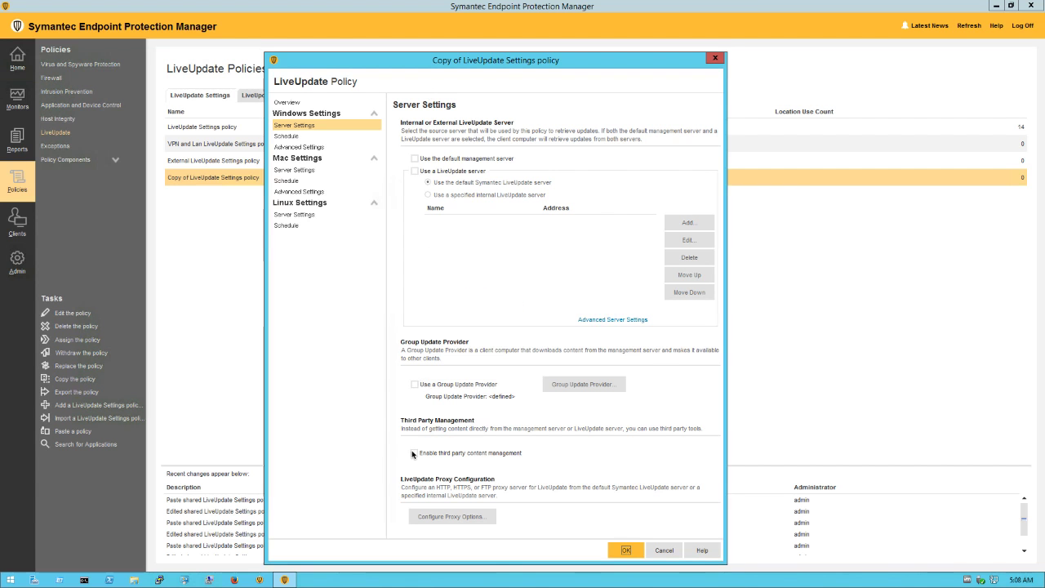
{"action": "left_click", "coordinate": [414, 454]}
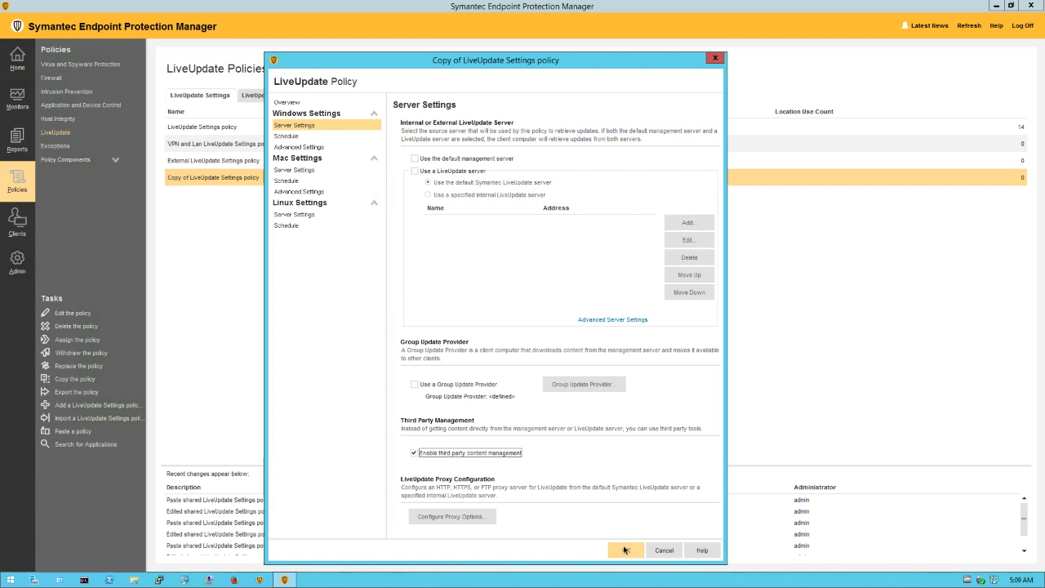
{"action": "left_click", "coordinate": [626, 551]}
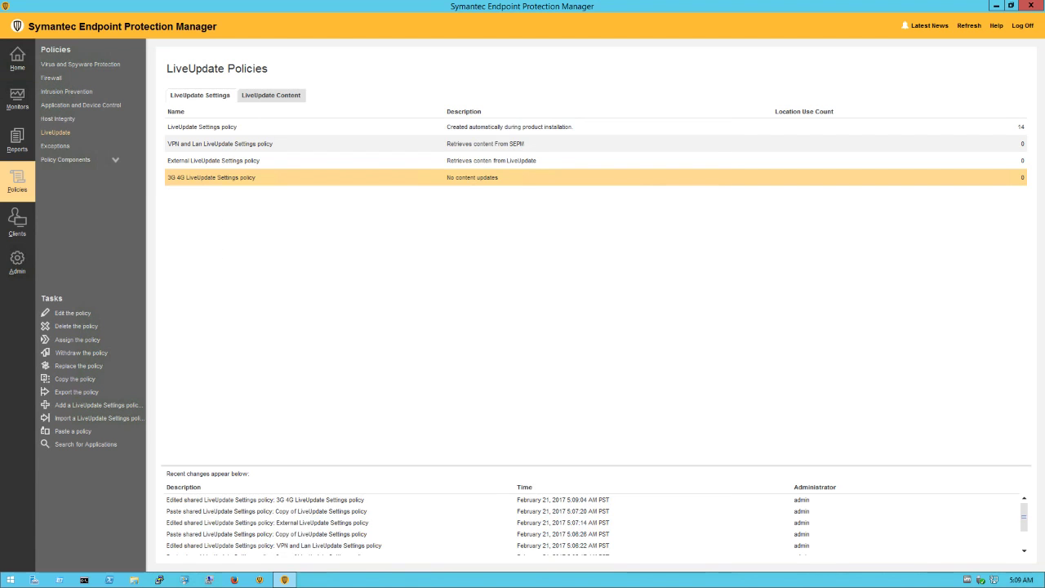
Assign the VPN and Lan LiveUpdate Settings policy to the Office - LAN location of the Orion group
{"action": "right_click", "coordinate": [231, 148]}
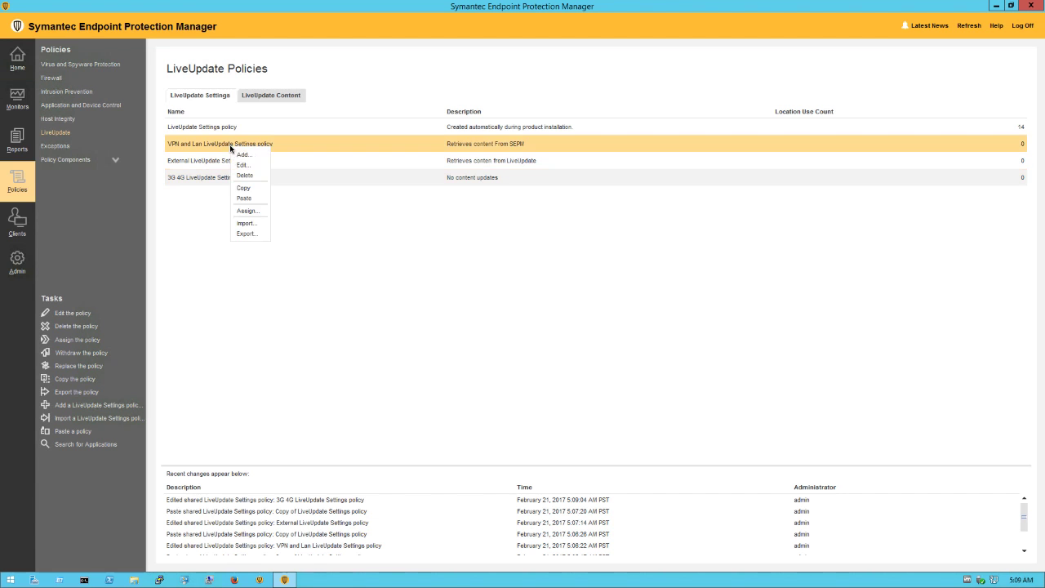
{"action": "left_click", "coordinate": [249, 212]}
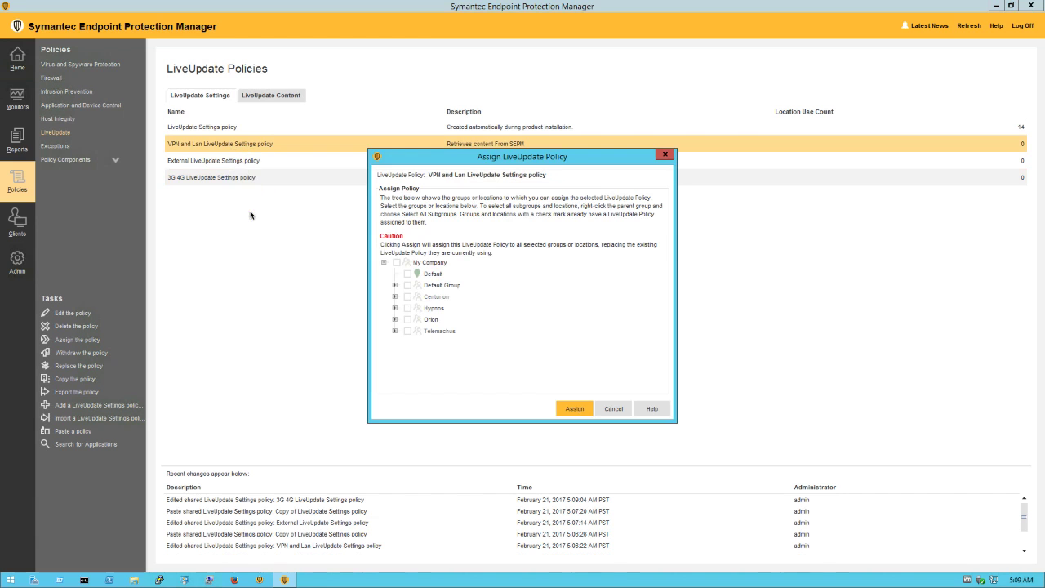
{"action": "left_click", "coordinate": [396, 320]}
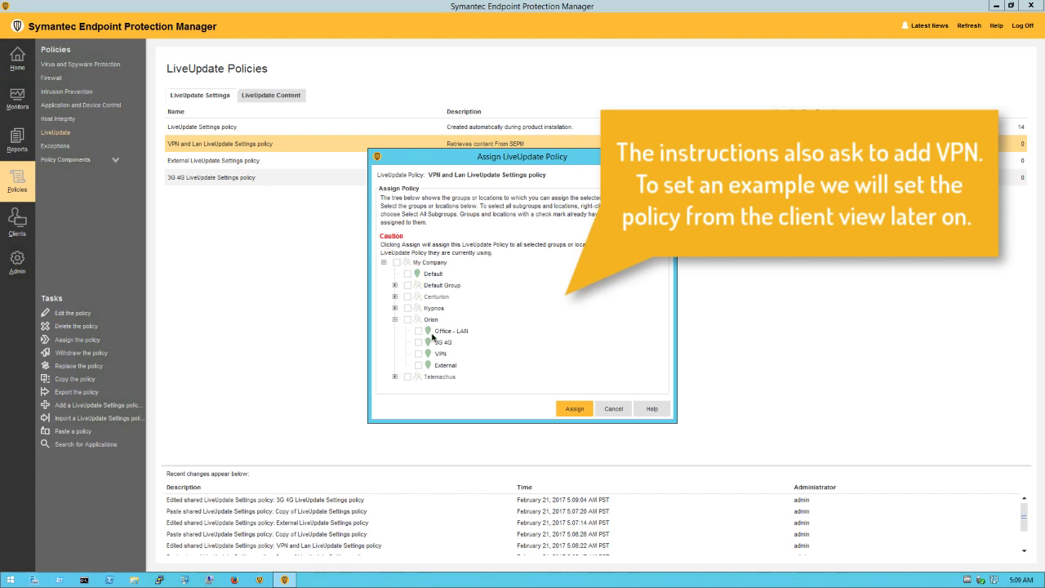
{"action": "left_click", "coordinate": [418, 331]}
{"action": "left_click", "coordinate": [562, 410]}
{"action": "left_click", "coordinate": [505, 303]}
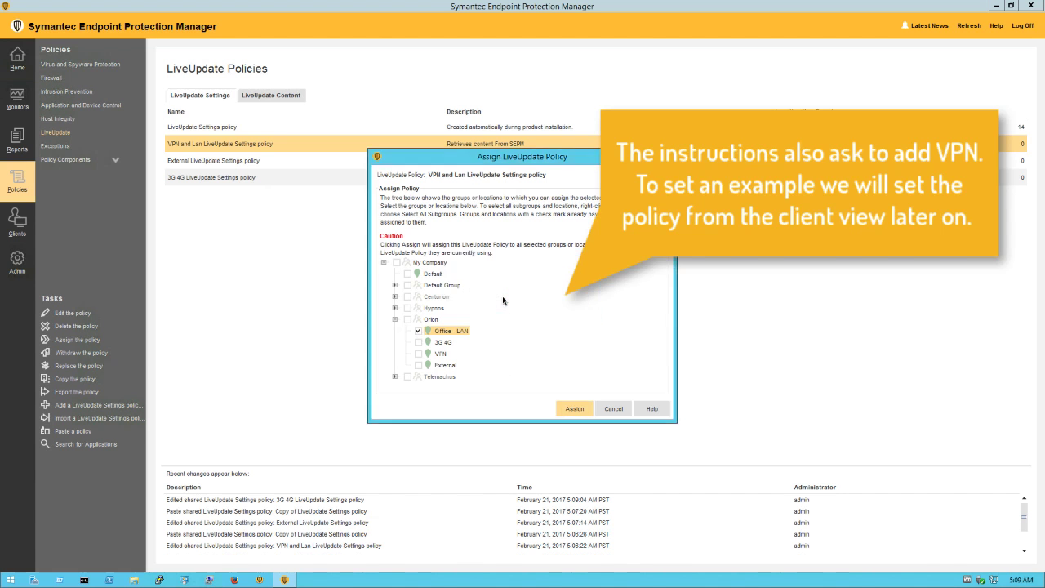
Assign the External LiveUpdate Settings policy to the External location of the Orion group and confirm the change
{"action": "right_click", "coordinate": [198, 162]}
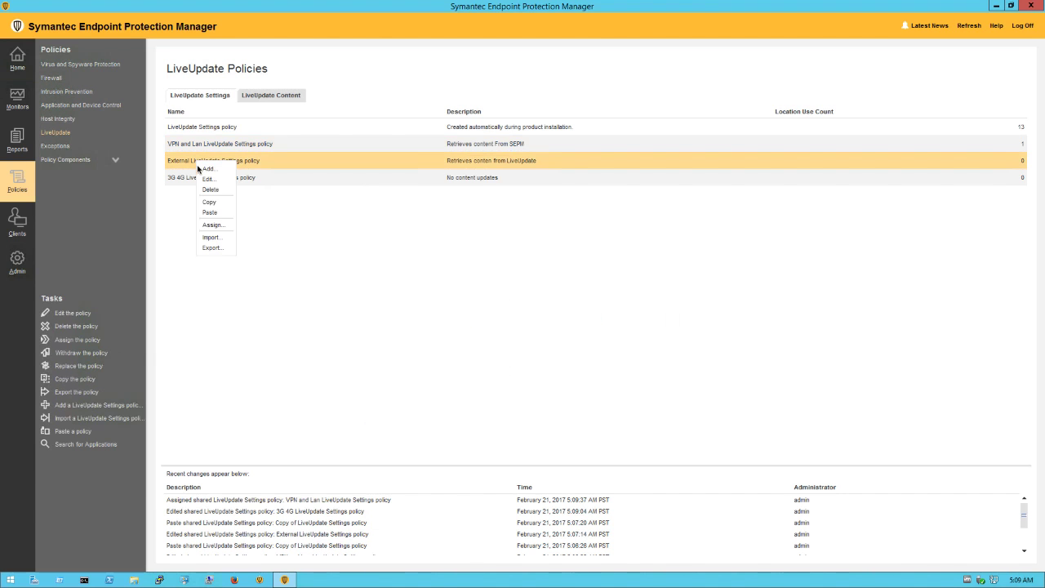
{"action": "left_click", "coordinate": [211, 225]}
{"action": "left_click", "coordinate": [418, 365]}
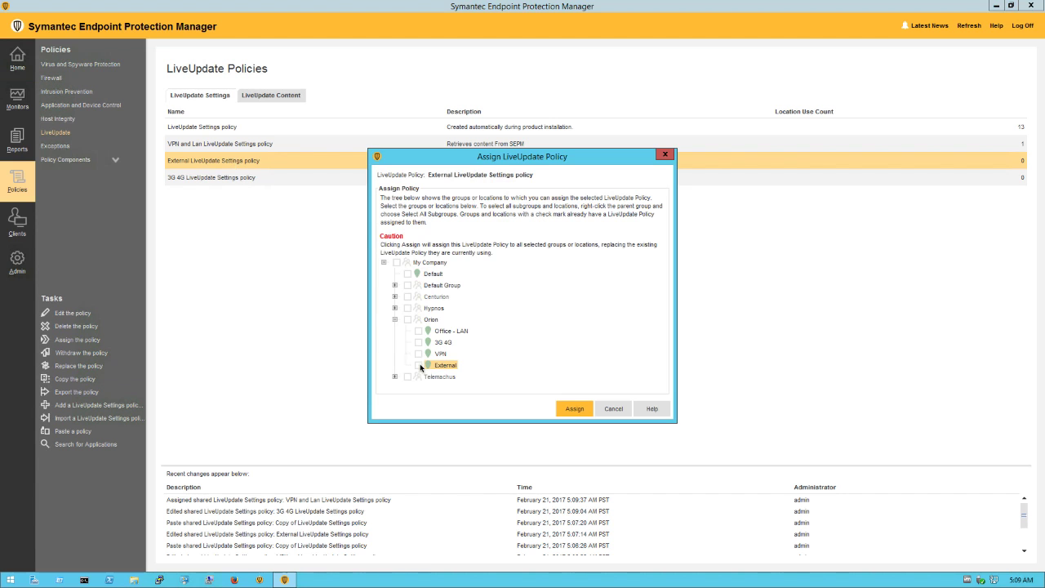
{"action": "left_click", "coordinate": [561, 412]}
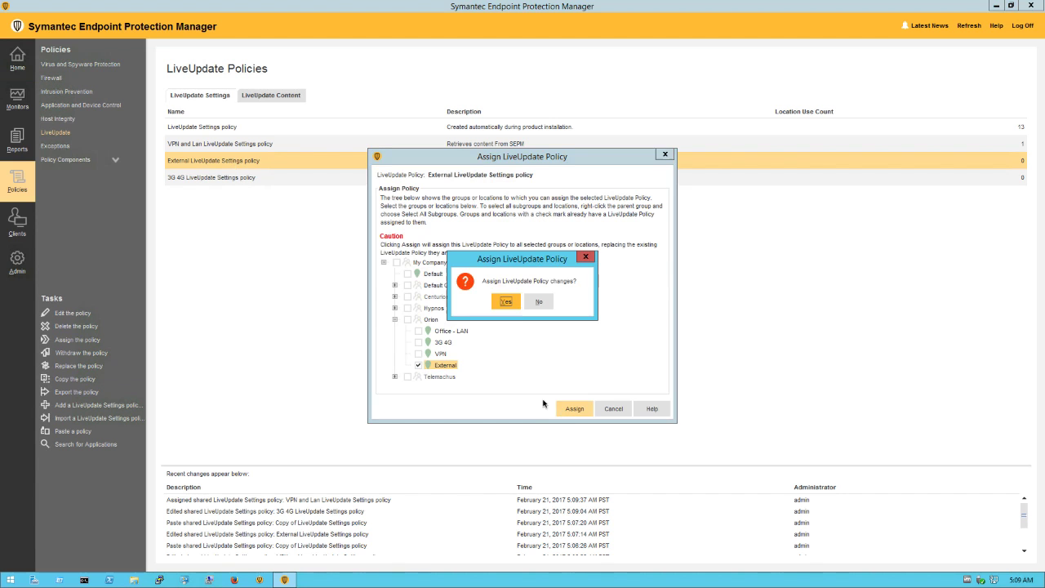
{"action": "left_click", "coordinate": [506, 300]}
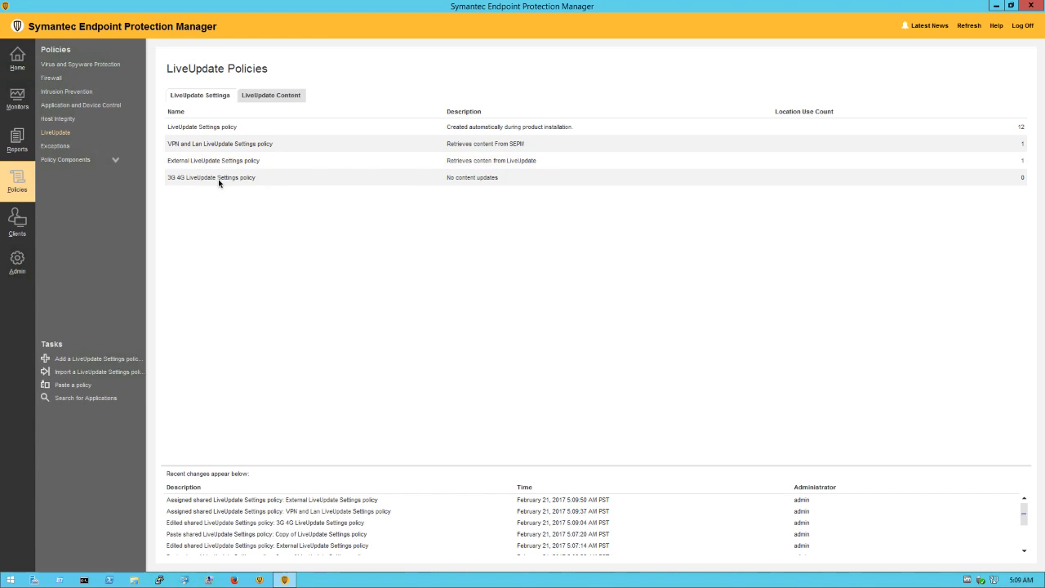
Assign the 3G 4G LiveUpdate Settings policy to the 3G 4G location of the Orion group
{"action": "left_click", "coordinate": [215, 178]}
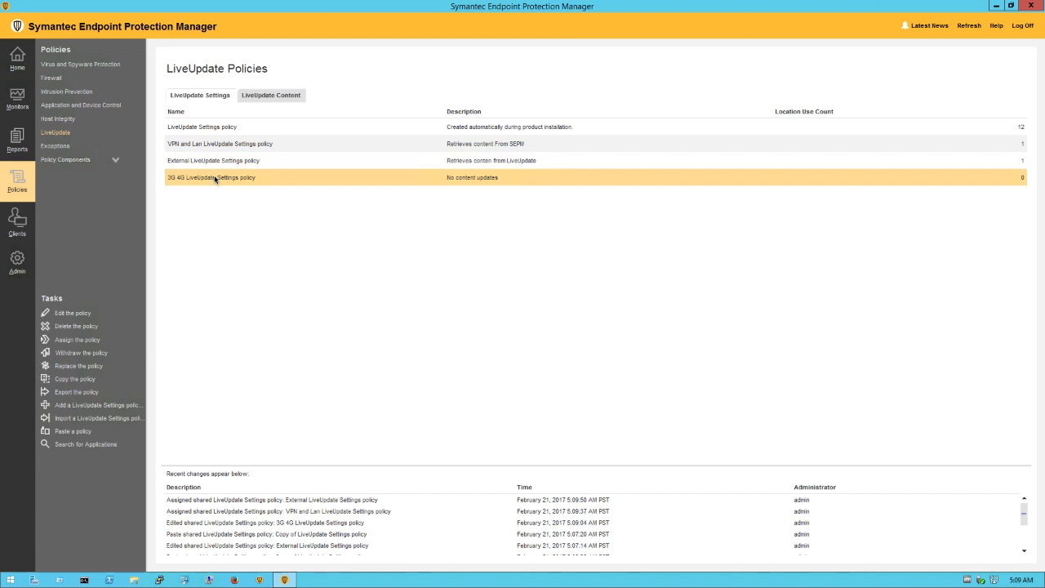
{"action": "right_click", "coordinate": [214, 179]}
{"action": "left_click", "coordinate": [231, 241]}
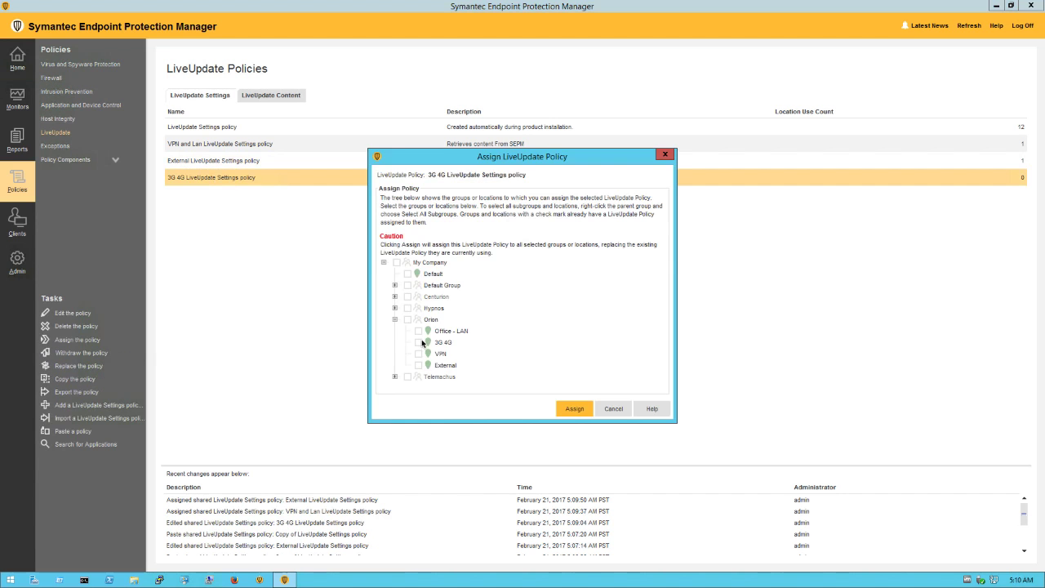
{"action": "left_click", "coordinate": [419, 343]}
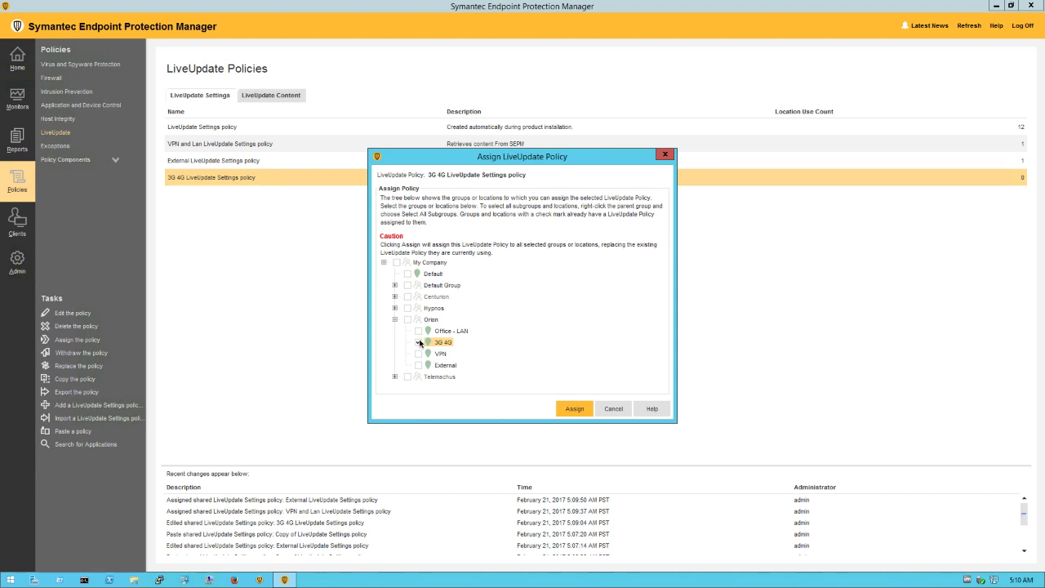
{"action": "left_click", "coordinate": [572, 410]}
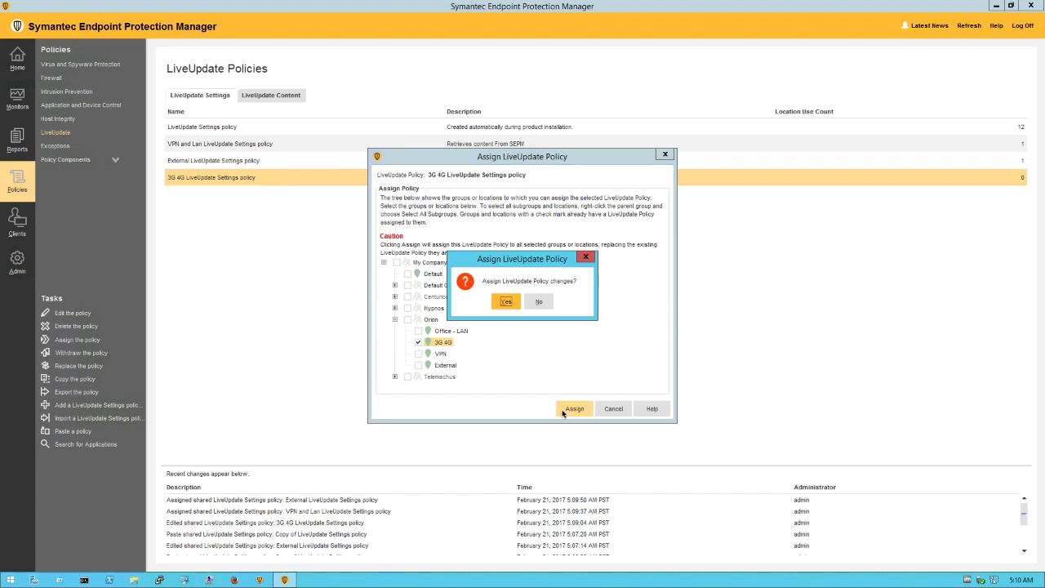
{"action": "left_click", "coordinate": [506, 302]}
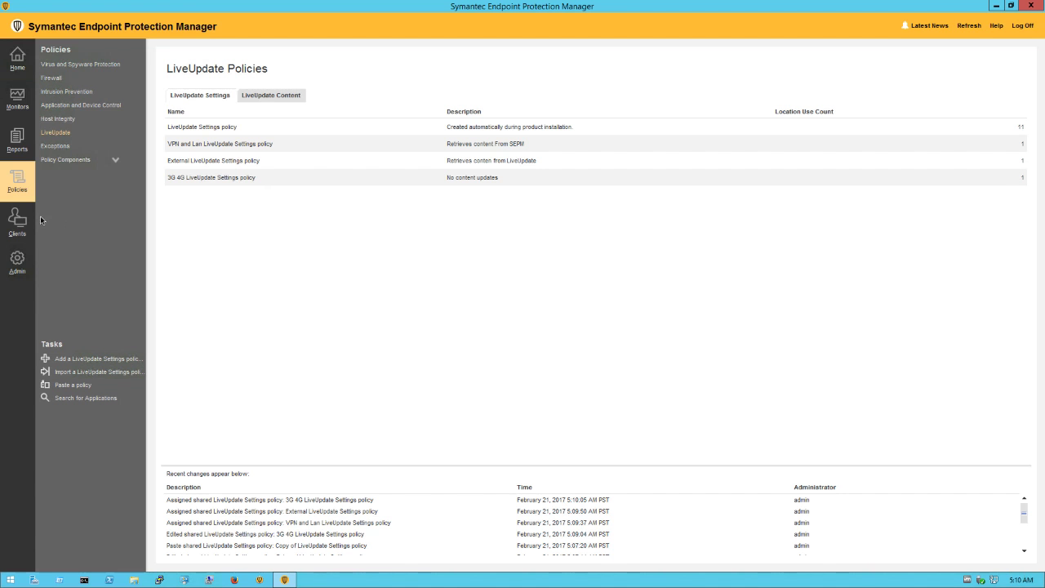
Review the Orion group's location policies and replace the VPN location's LiveUpdate policy with the VPN and Lan LiveUpdate Settings policy
{"action": "left_click", "coordinate": [14, 224]}
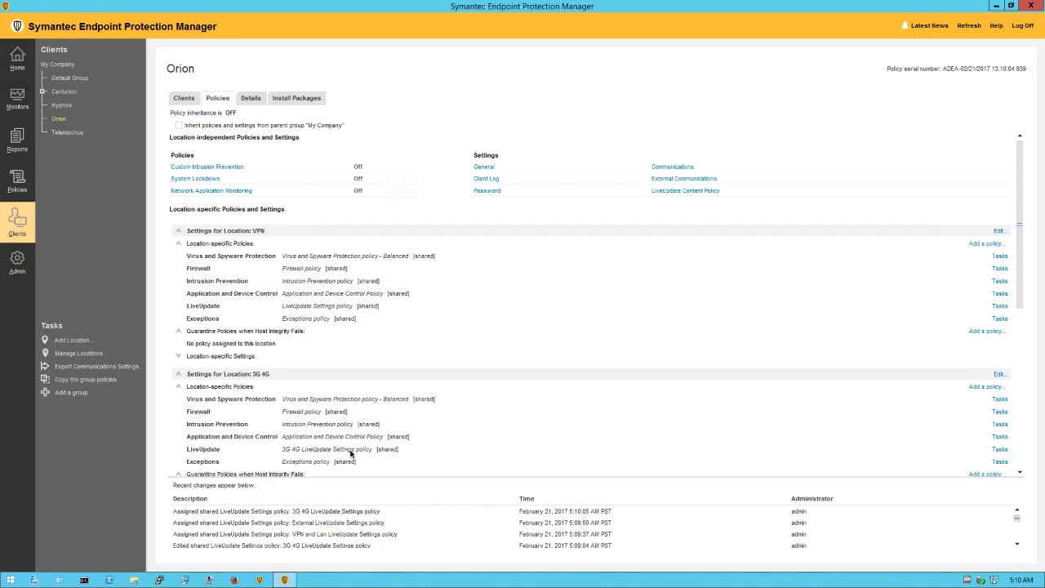
{"action": "scroll", "coordinate": [286, 394], "scroll_direction": "down", "scroll_amount": 3}
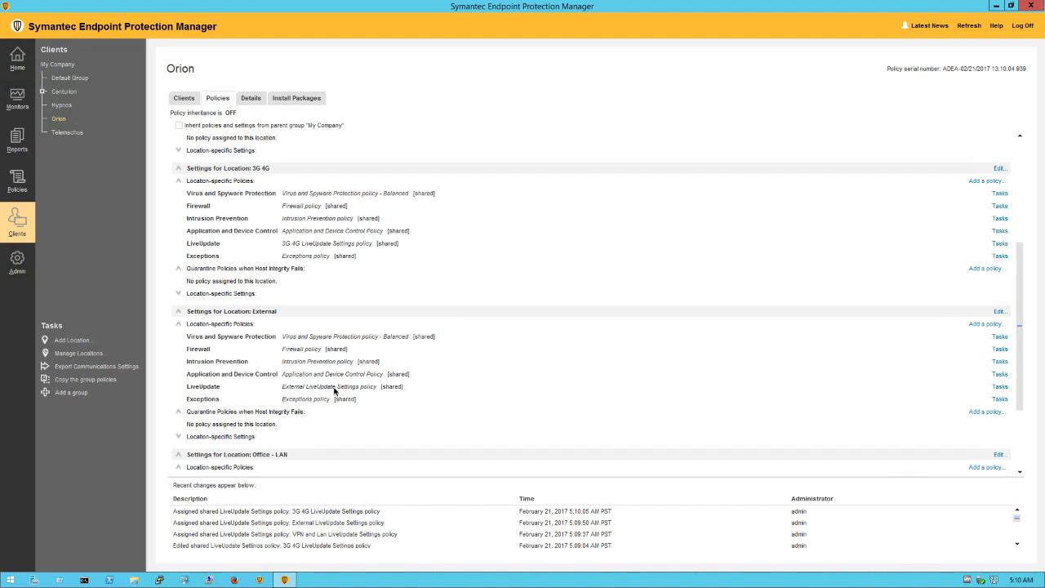
{"action": "scroll", "coordinate": [351, 439], "scroll_direction": "down", "scroll_amount": 2}
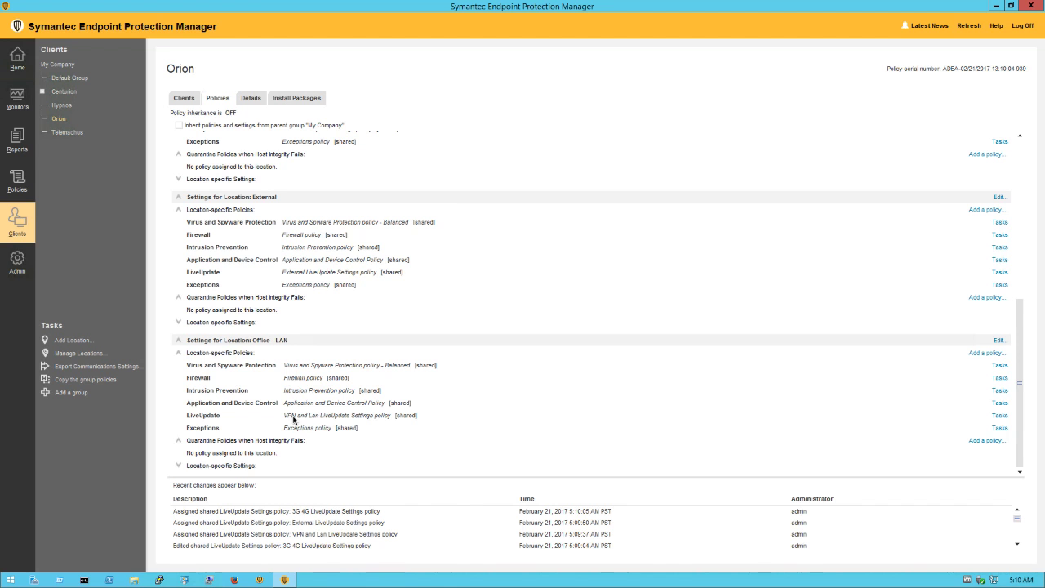
{"action": "scroll", "coordinate": [343, 408], "scroll_direction": "up", "scroll_amount": 5}
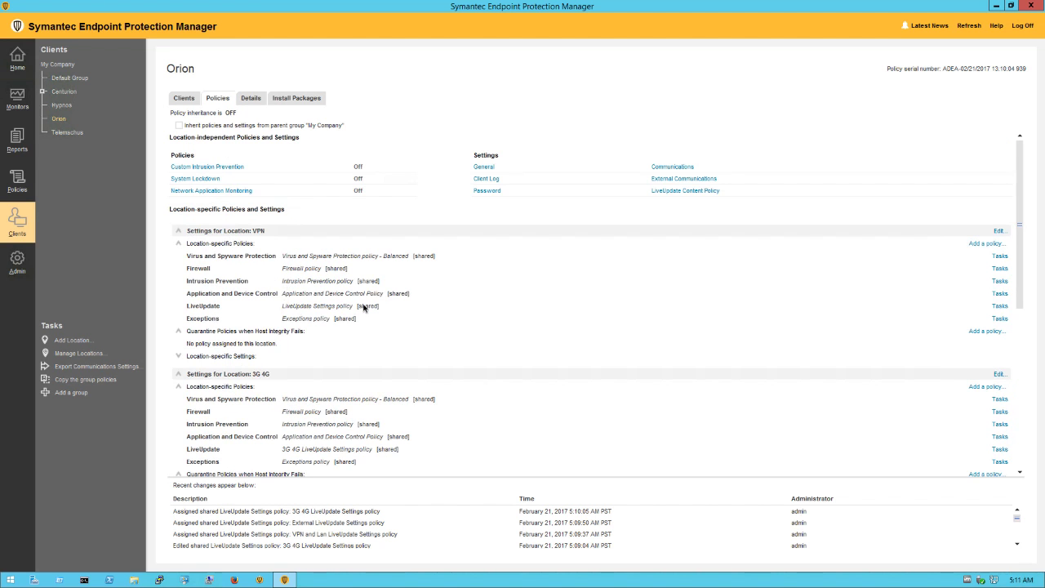
{"action": "left_click", "coordinate": [1001, 307]}
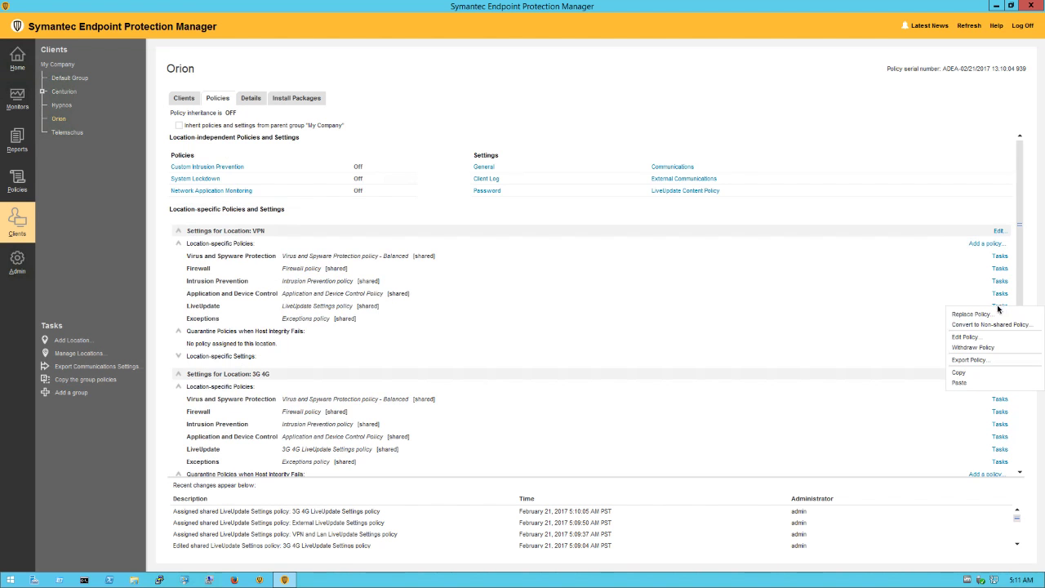
{"action": "left_click", "coordinate": [981, 315]}
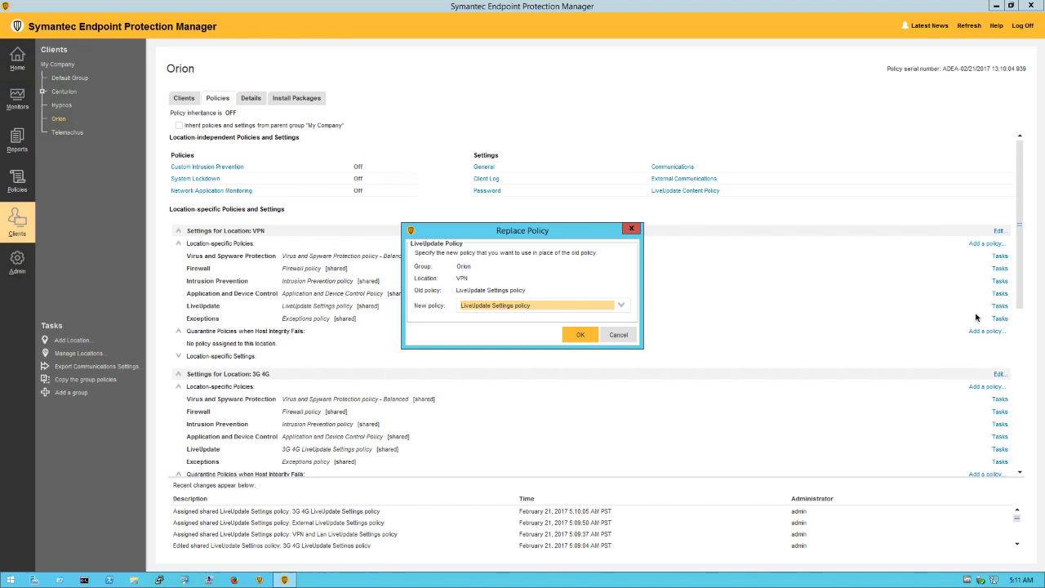
{"action": "left_click", "coordinate": [622, 307]}
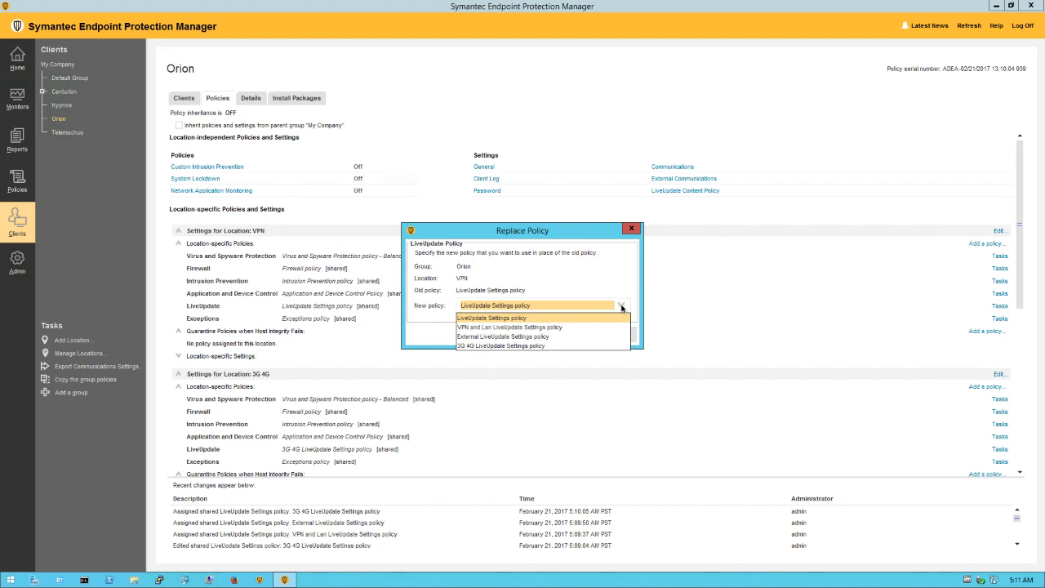
{"action": "left_click", "coordinate": [539, 328]}
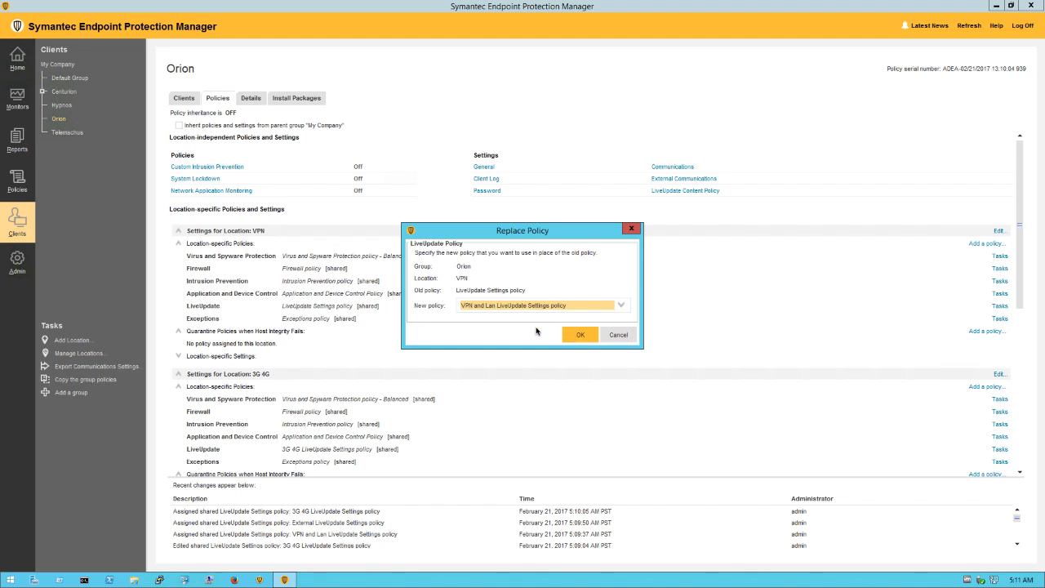
{"action": "left_click", "coordinate": [581, 335]}
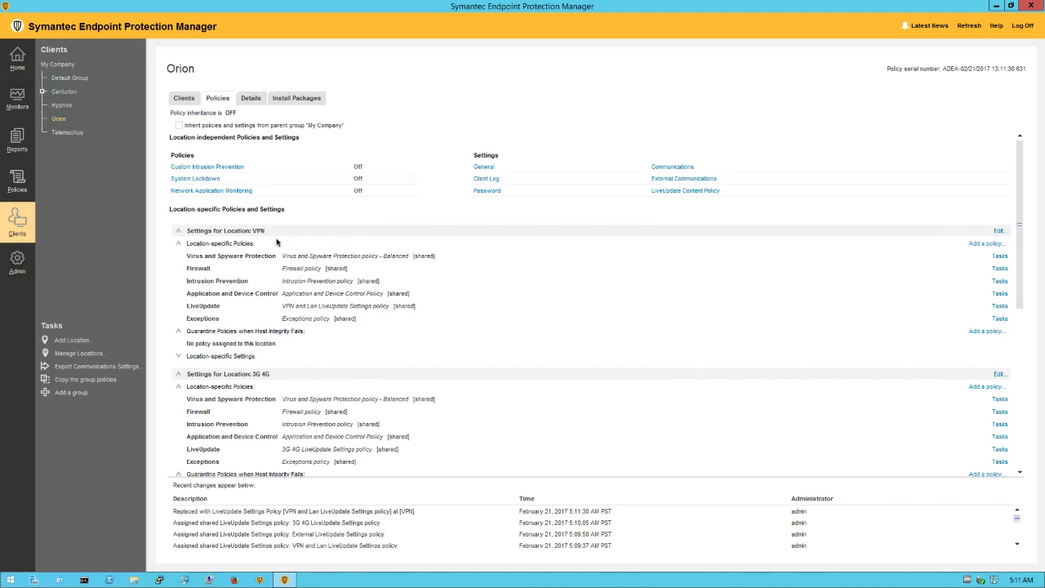
Move the client wcws03 from the Hypnos group to the Orion group
{"action": "left_click", "coordinate": [182, 97]}
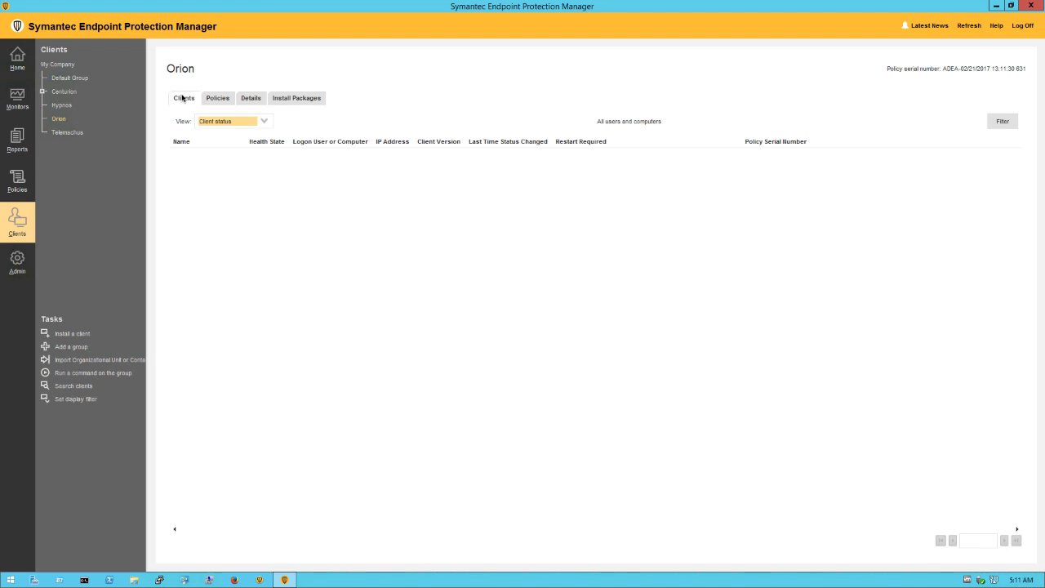
{"action": "left_click", "coordinate": [62, 105]}
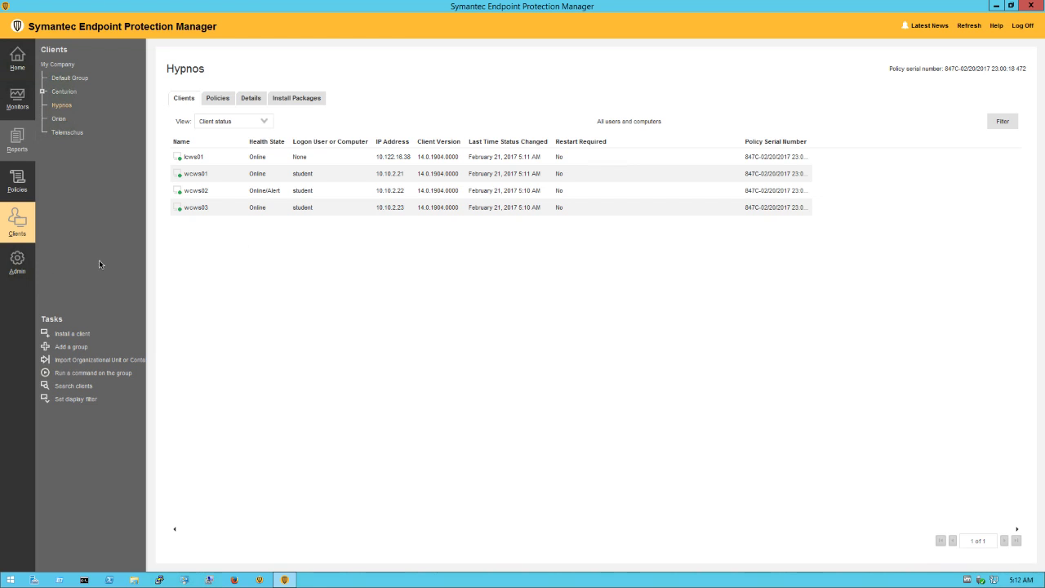
{"action": "right_click", "coordinate": [202, 212]}
{"action": "left_click", "coordinate": [229, 235]}
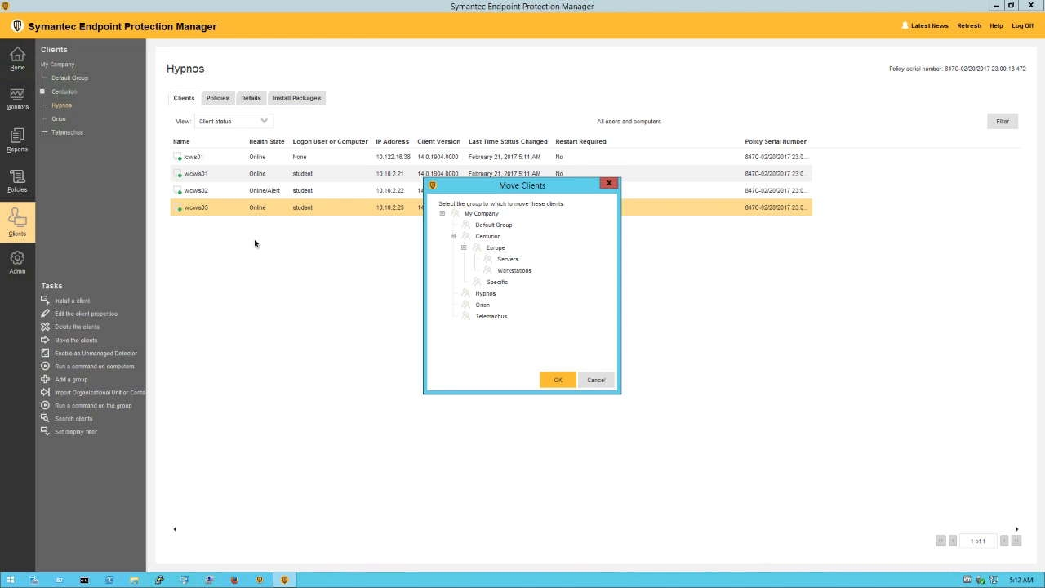
{"action": "left_click", "coordinate": [482, 305]}
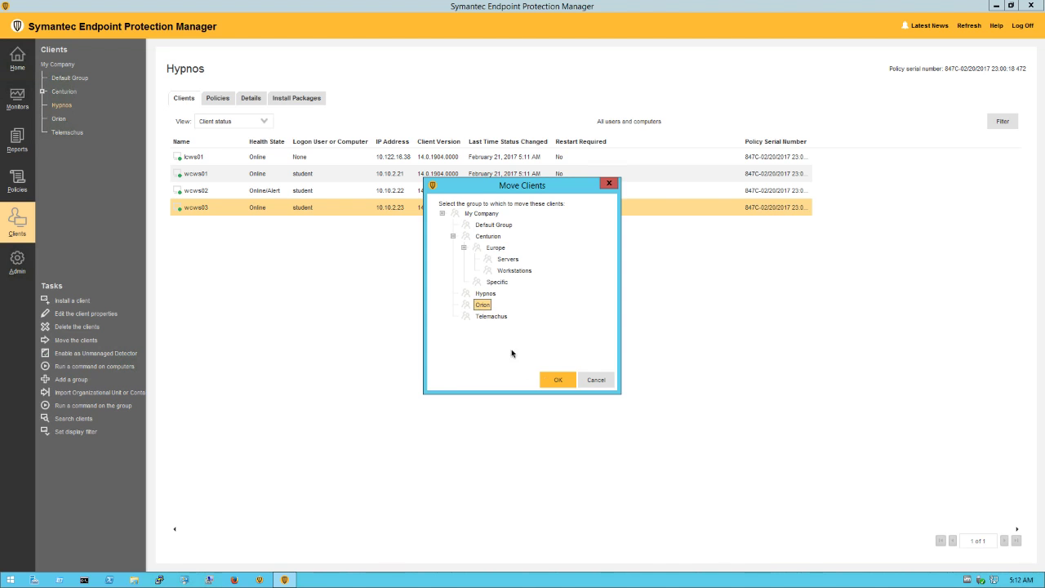
{"action": "left_click", "coordinate": [546, 382]}
{"action": "left_click", "coordinate": [194, 158]}
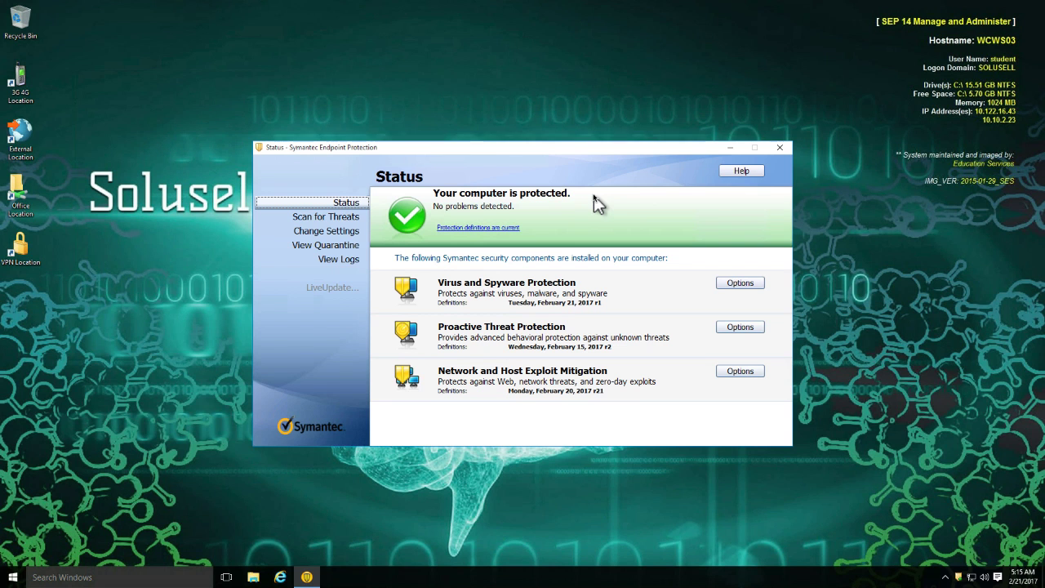
On the WCWS03 client, show the Troubleshooting management information and switch to the External location by adding External.reg to the registry
{"action": "left_click", "coordinate": [748, 175]}
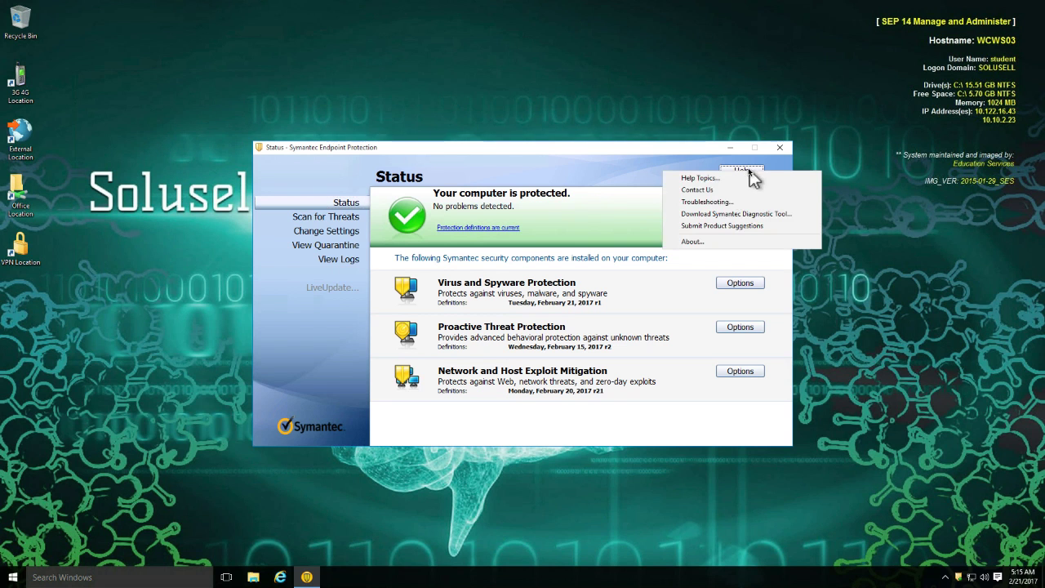
{"action": "left_click", "coordinate": [713, 202]}
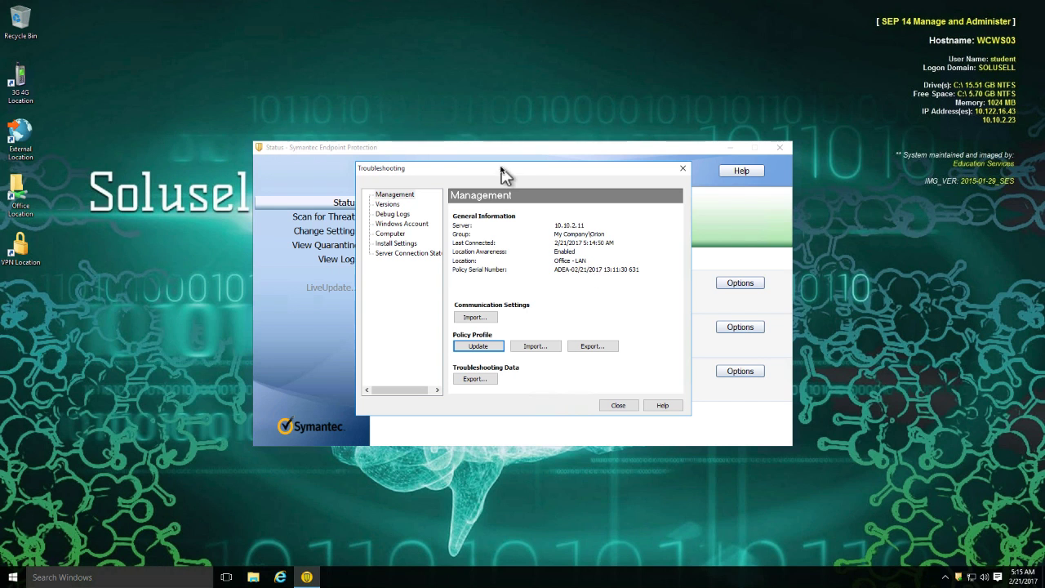
{"action": "left_click_drag", "start_coordinate": [515, 172], "coordinate": [569, 188]}
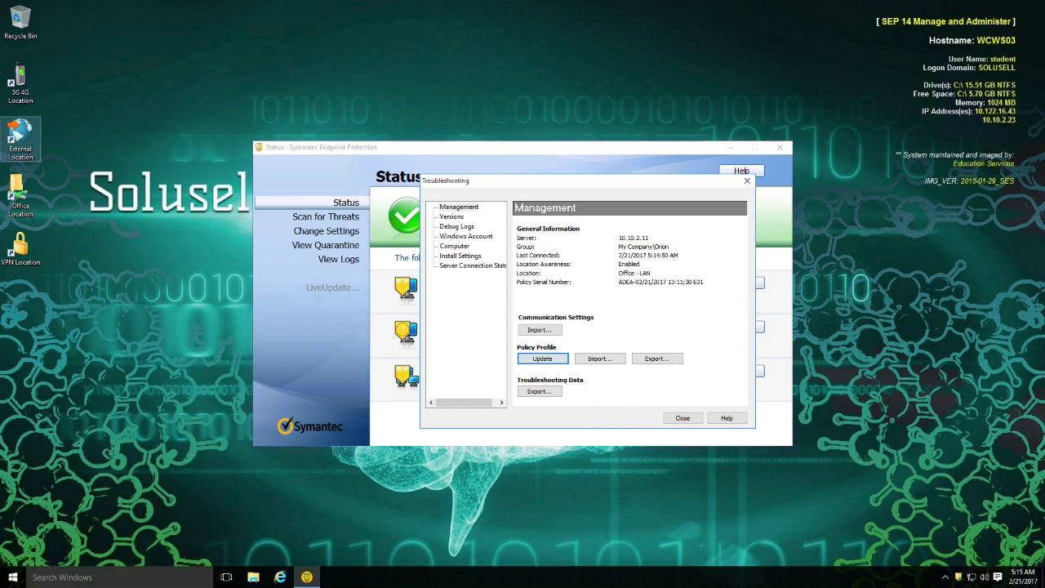
{"action": "double_click", "coordinate": [16, 135]}
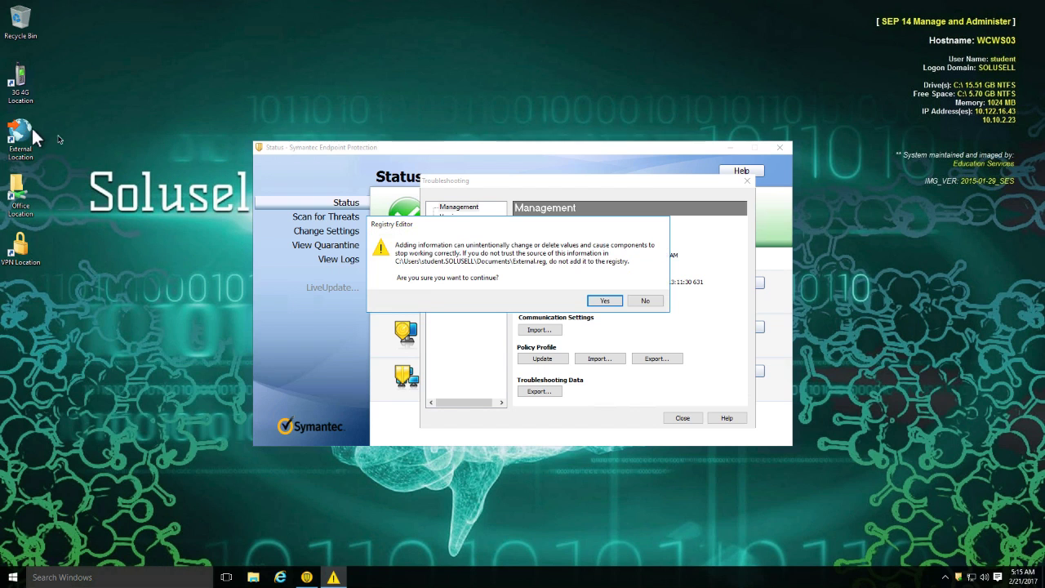
{"action": "left_click", "coordinate": [603, 301]}
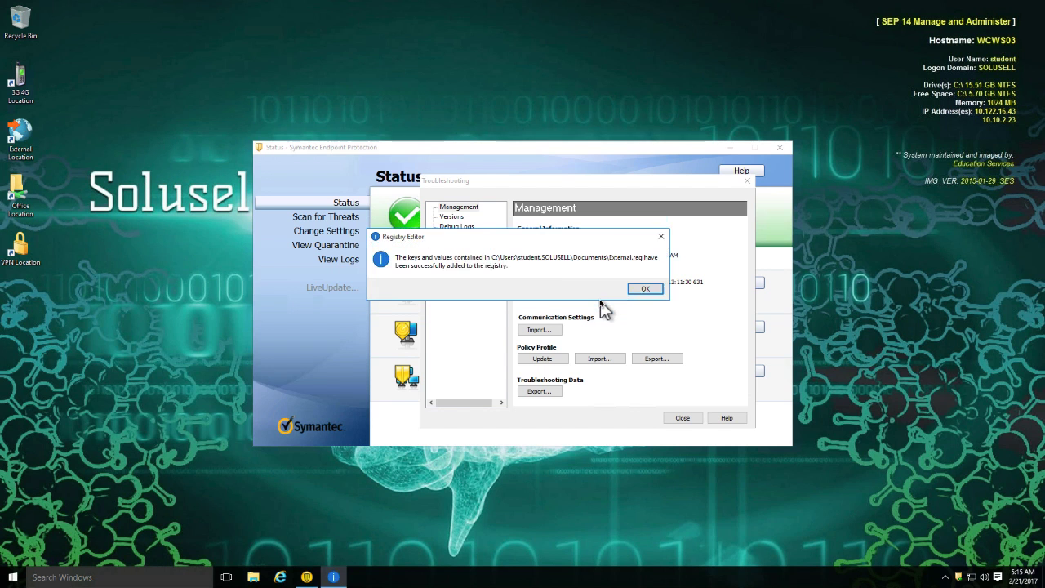
{"action": "left_click", "coordinate": [641, 290]}
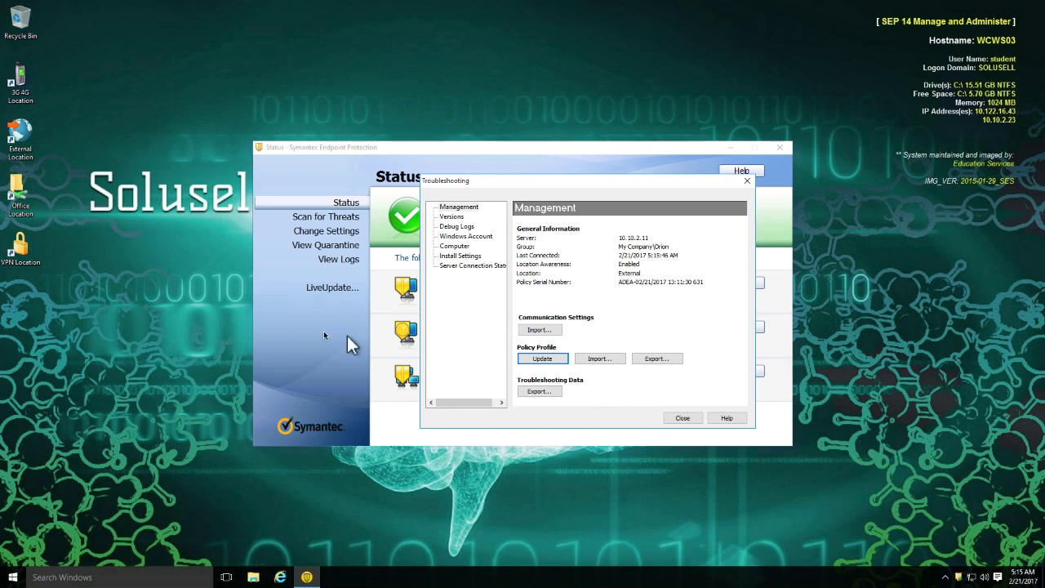
Close the Troubleshooting window, run LiveUpdate on the client, and close the LiveUpdate status when the session completes
{"action": "left_click", "coordinate": [314, 287]}
{"action": "left_click", "coordinate": [678, 419]}
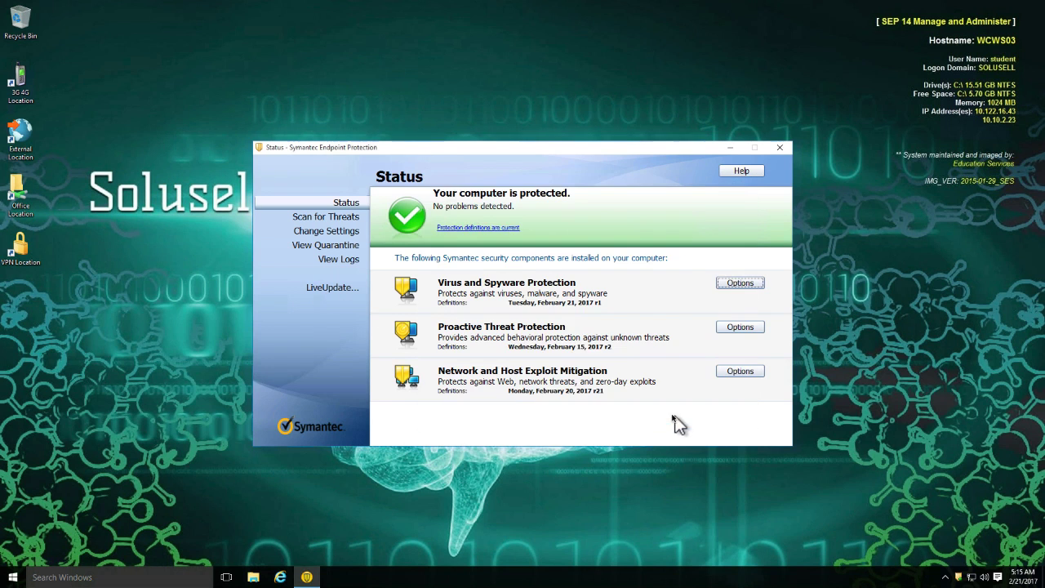
{"action": "left_click", "coordinate": [331, 290]}
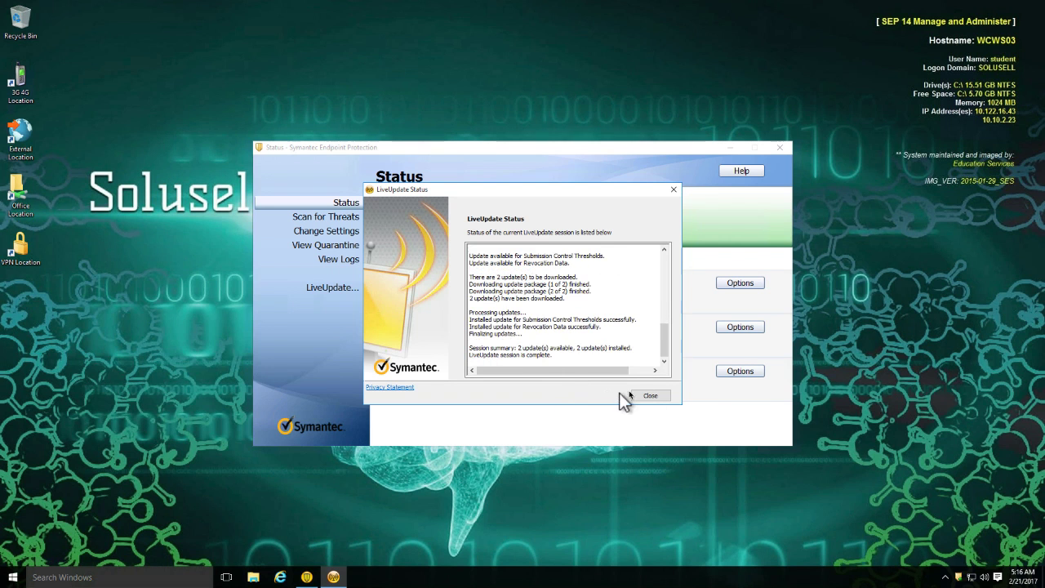
{"action": "left_click", "coordinate": [650, 397]}
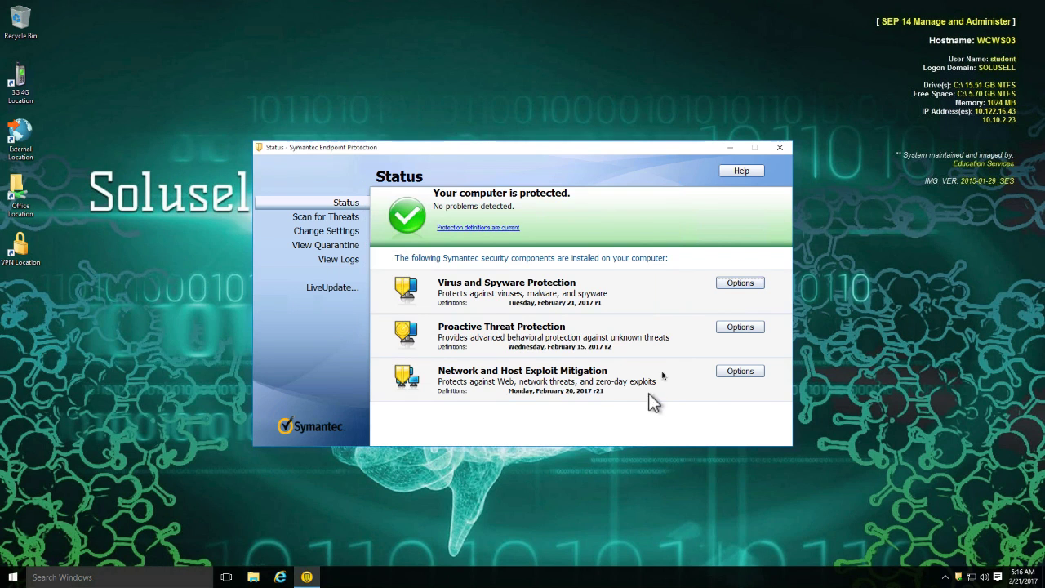
Reopen the Troubleshooting management information and switch the client to the VPN location, followed by the 3G 4G location
{"action": "left_click", "coordinate": [742, 173]}
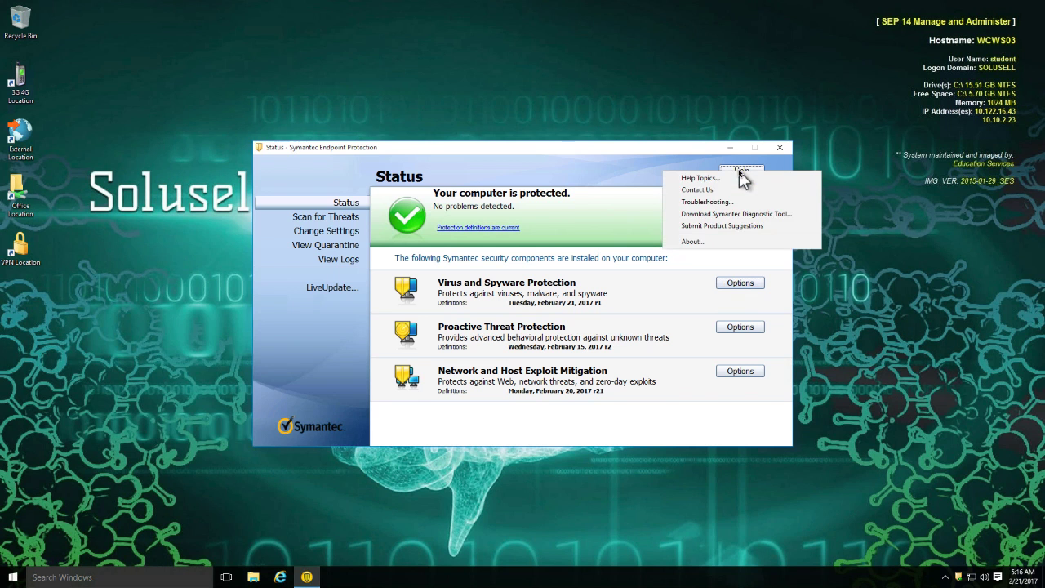
{"action": "left_click", "coordinate": [709, 202]}
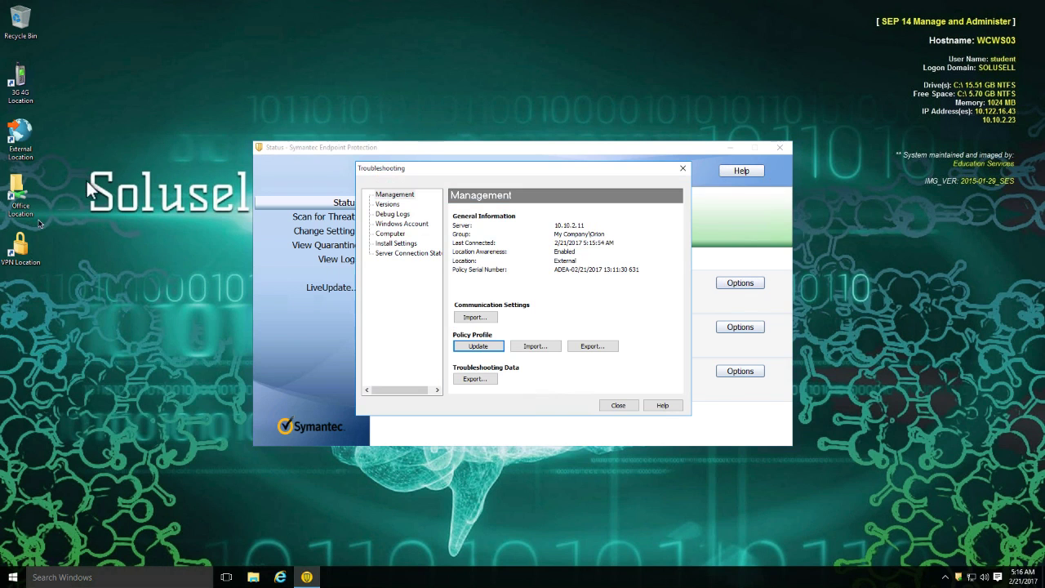
{"action": "double_click", "coordinate": [21, 249]}
{"action": "double_click", "coordinate": [28, 78]}
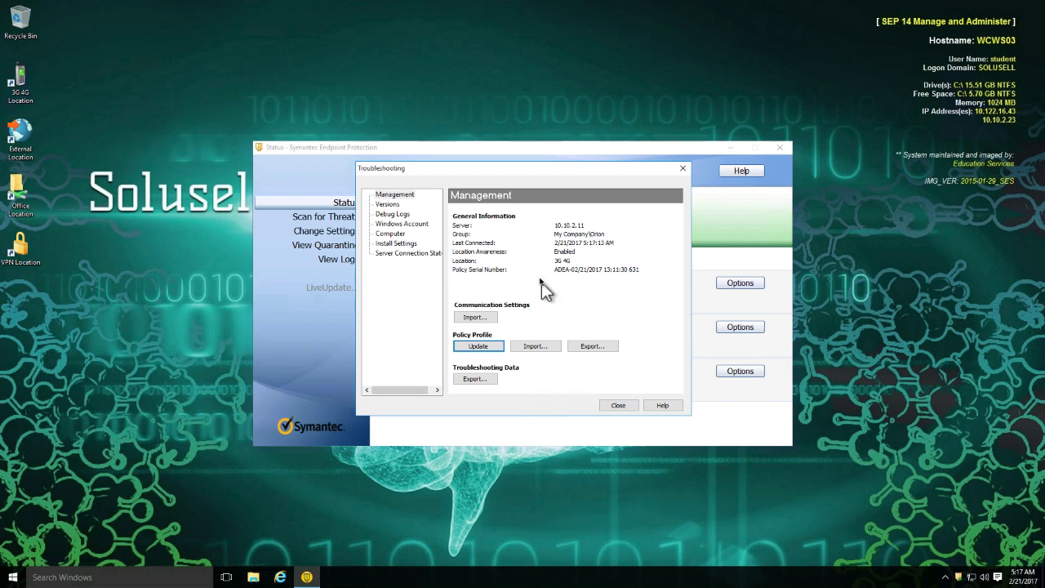